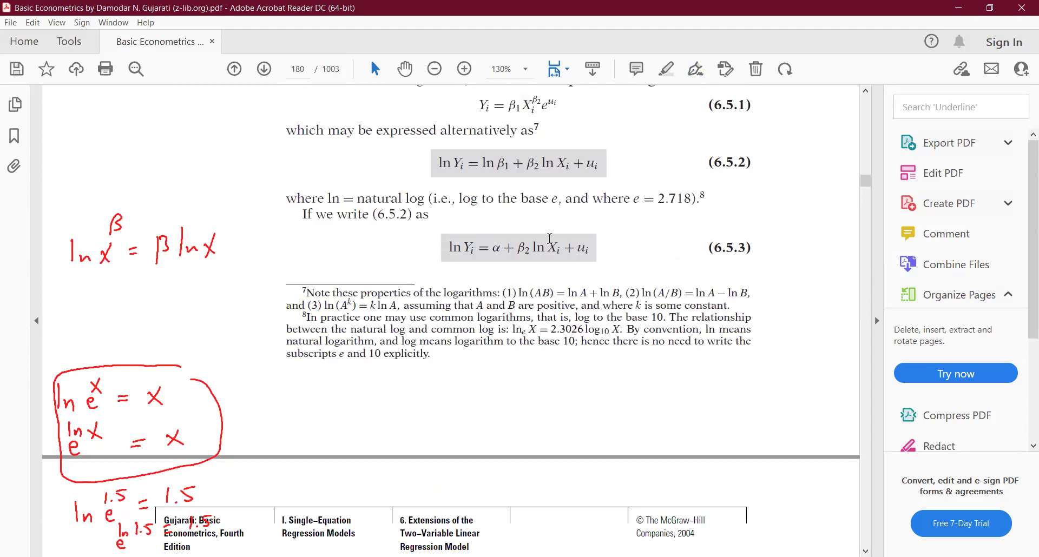
Step: Read on from equation (6.5.3) to the log-log model and its OLS form in equation (6.5.4) on the following page
{"action": "left_click_drag", "start_coordinate": [533, 246], "coordinate": [560, 249]}
{"action": "scroll", "coordinate": [546, 428], "scroll_direction": "down", "scroll_amount": 8}
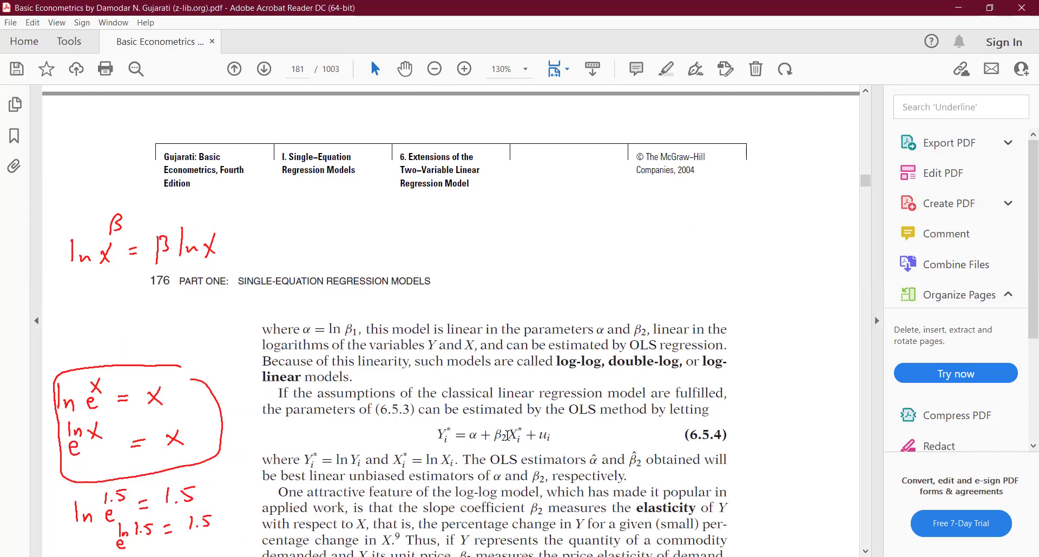
{"action": "left_click_drag", "start_coordinate": [508, 434], "coordinate": [493, 434]}
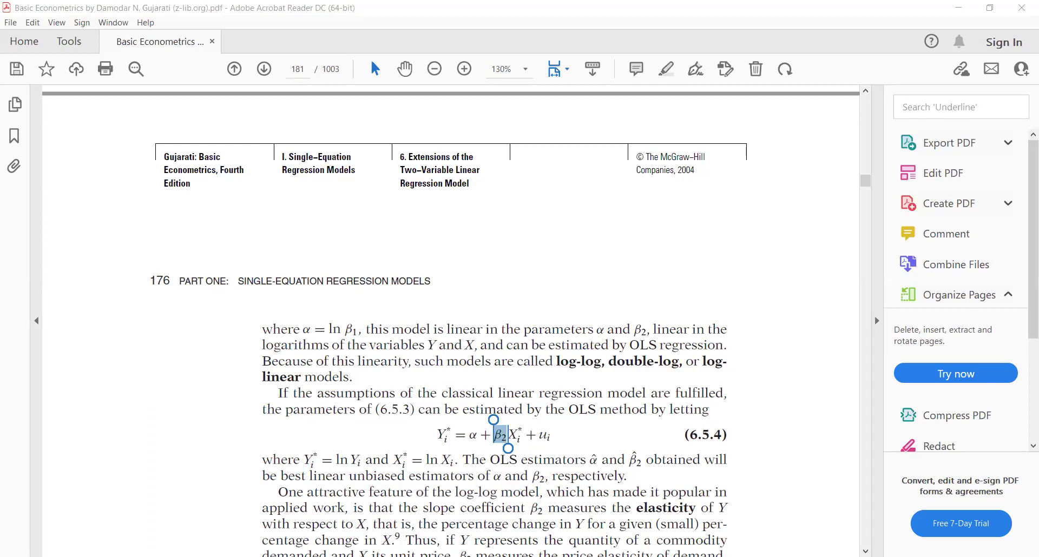
Step: Switch to the Excel workbook and undo the trial LN formula in D2 and the headings in D1:E1
{"action": "key", "text": "alt+Tab"}
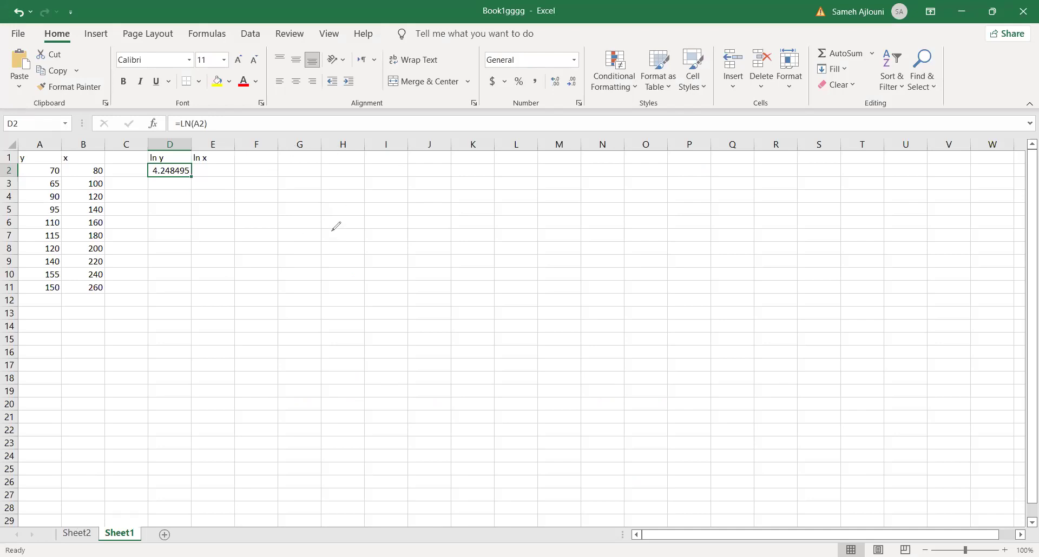
{"action": "key", "text": "ctrl+z"}
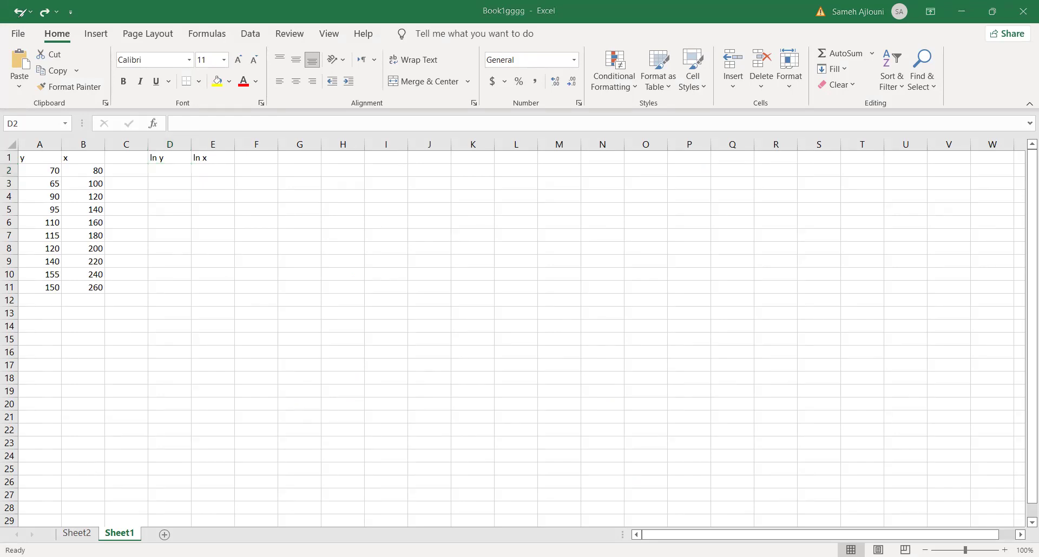
{"action": "left_click", "coordinate": [19, 14]}
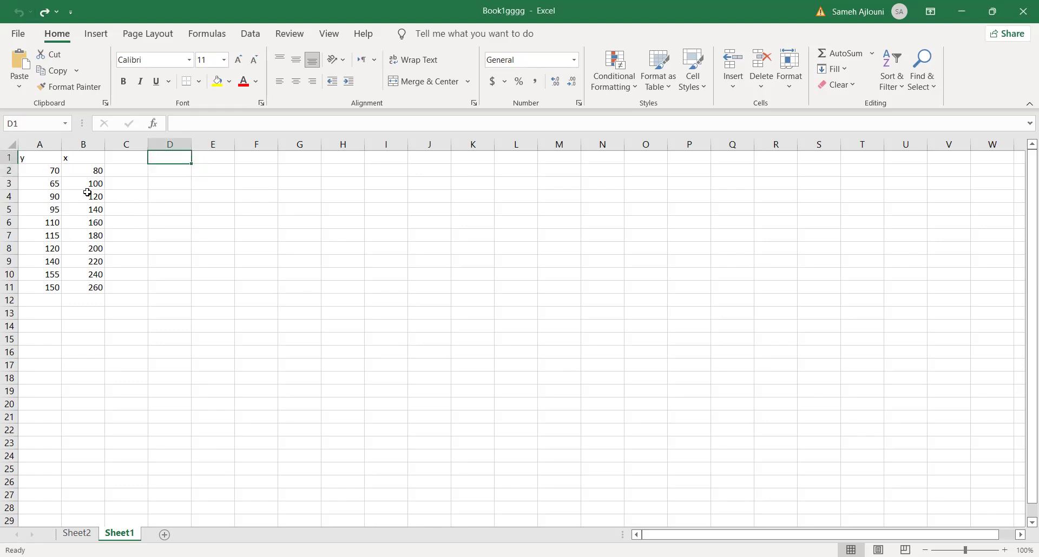
Step: Review the regression summary output on Sheet2 and return to the data on Sheet1
{"action": "left_click", "coordinate": [73, 535]}
{"action": "scroll", "coordinate": [230, 264], "scroll_direction": "up", "scroll_amount": 5}
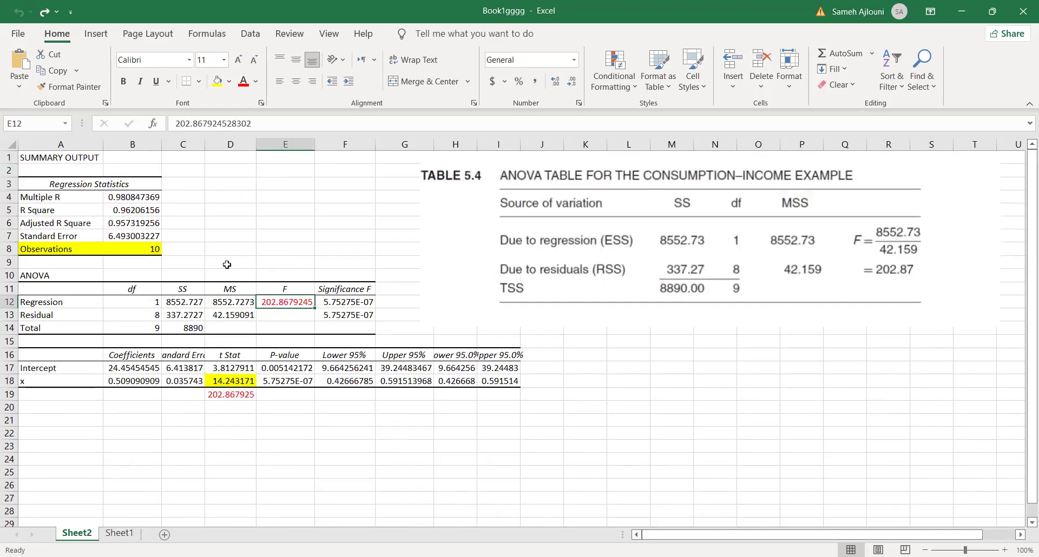
{"action": "left_click", "coordinate": [120, 534]}
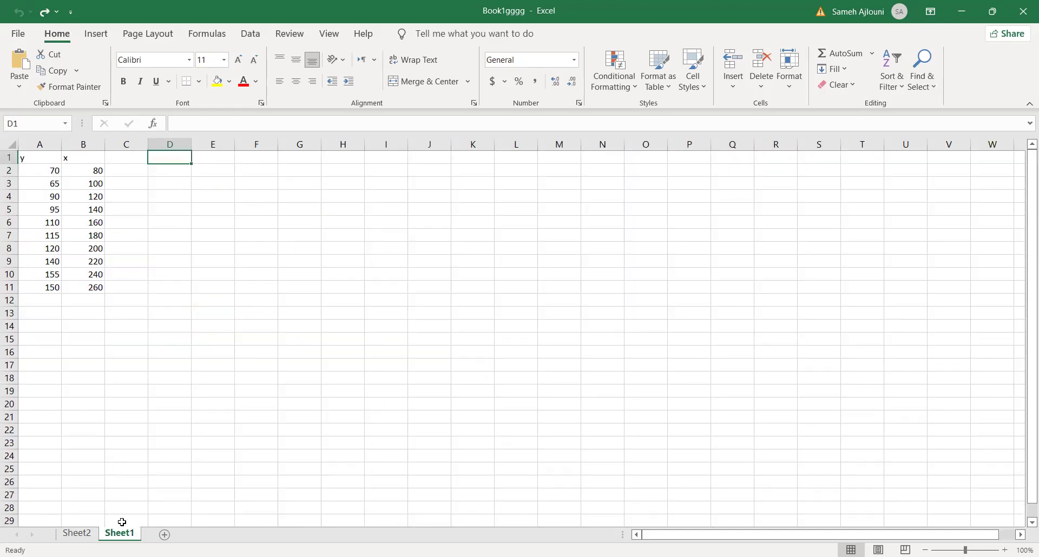
Step: Enter the column headings lny in C1 and lnx in D1
{"action": "left_click", "coordinate": [125, 162]}
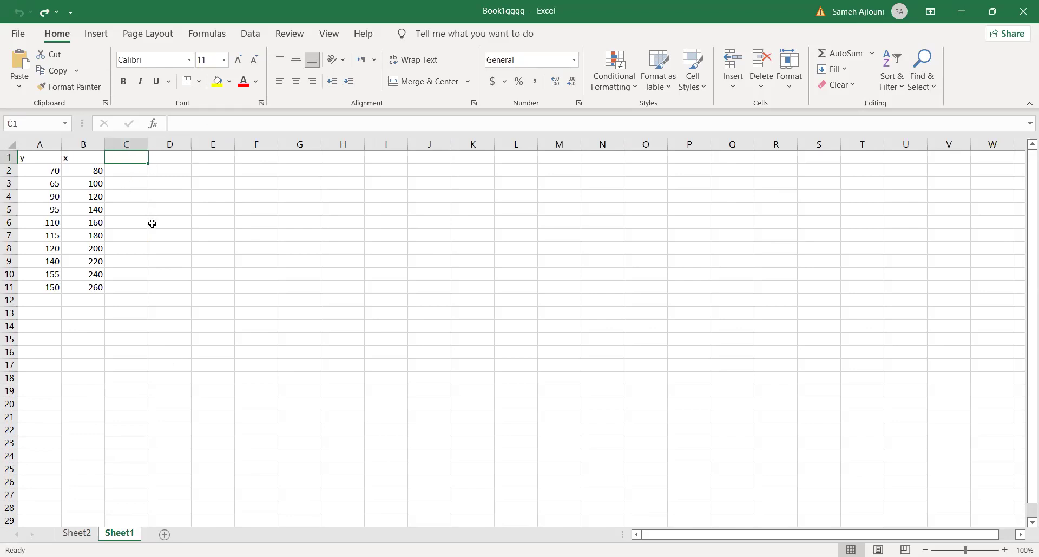
{"action": "type", "text": "lny"}
{"action": "key", "text": "Tab"}
{"action": "type", "text": "lnx"}
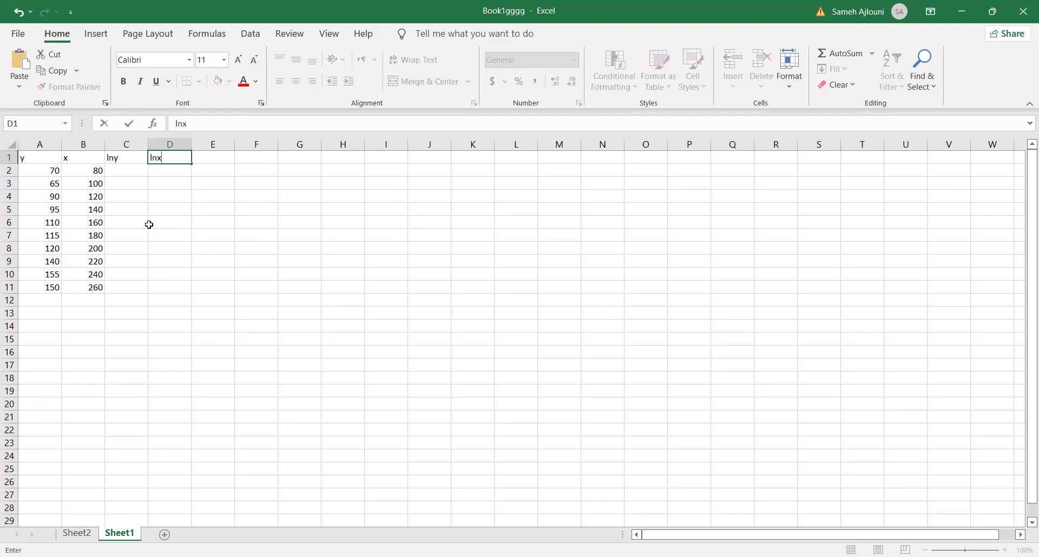
Step: Enter the formula =LN(A2) in C2 under the lny heading and reselect that cell
{"action": "left_click", "coordinate": [112, 171]}
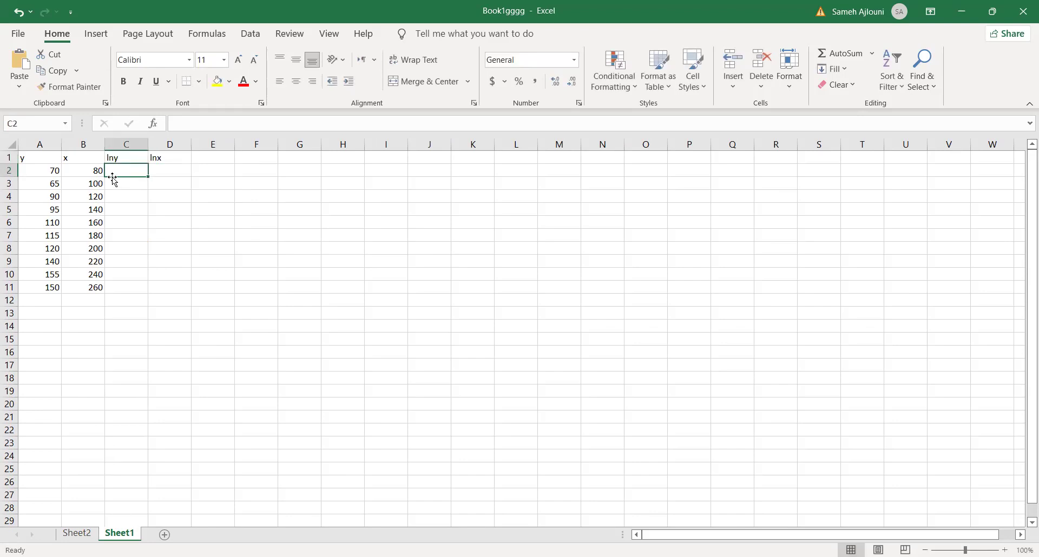
{"action": "type", "text": "="}
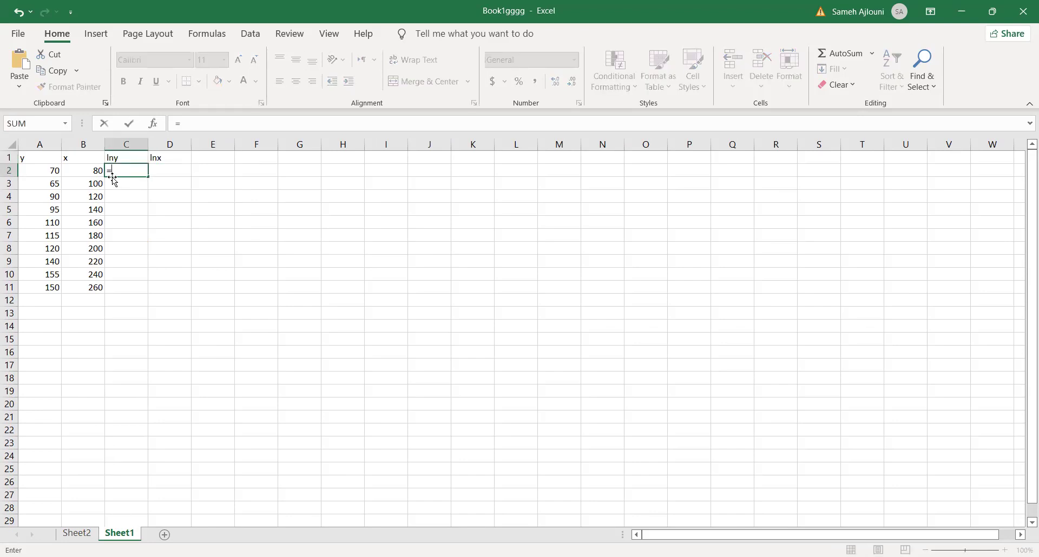
{"action": "type", "text": "ln"}
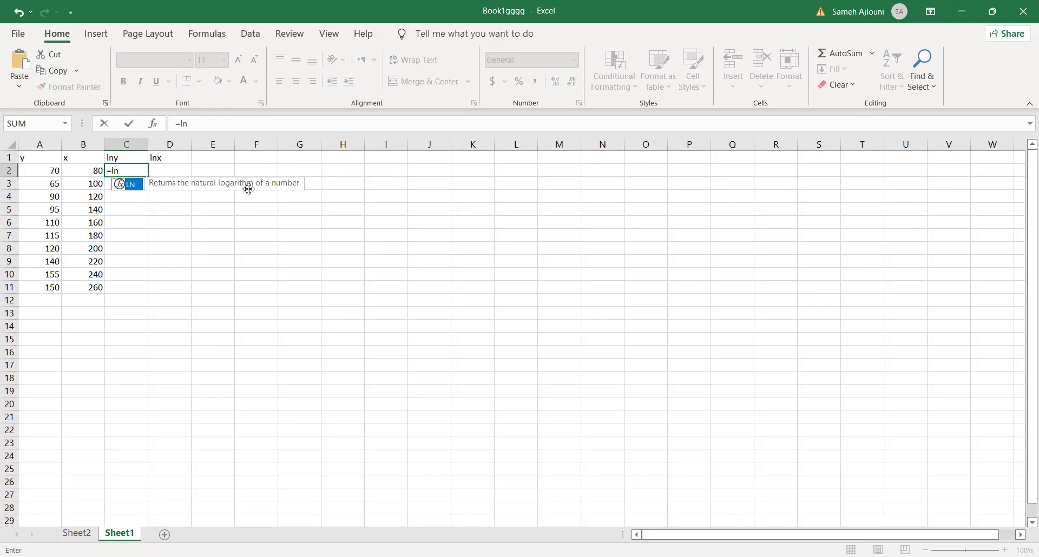
{"action": "type", "text": "("}
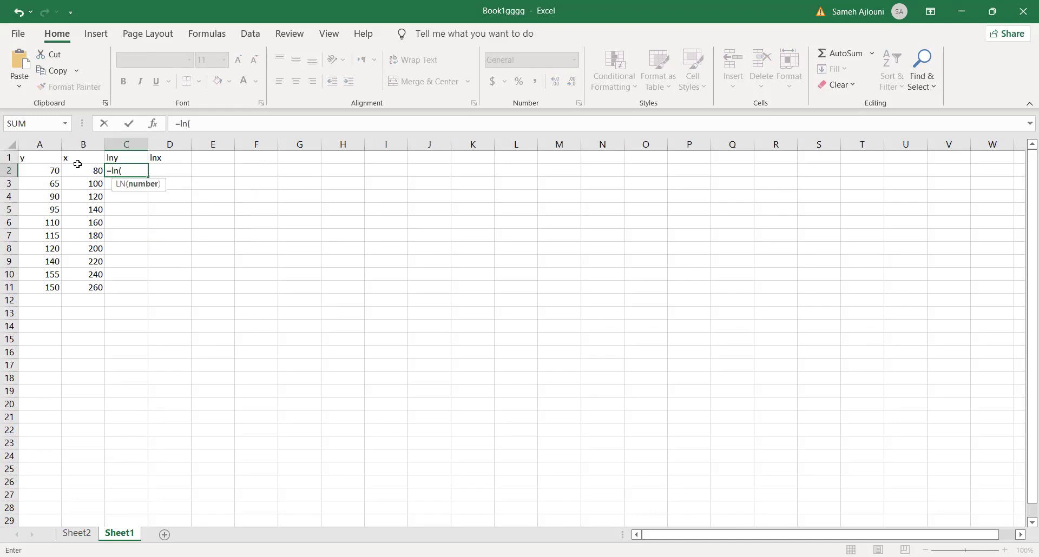
{"action": "left_click", "coordinate": [54, 170]}
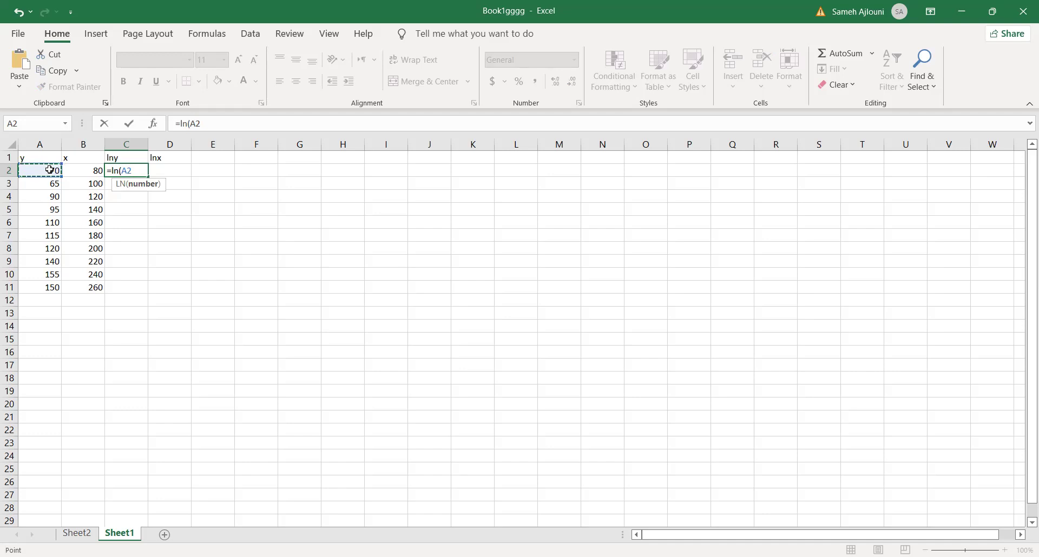
{"action": "type", "text": ")"}
{"action": "key", "text": "Return"}
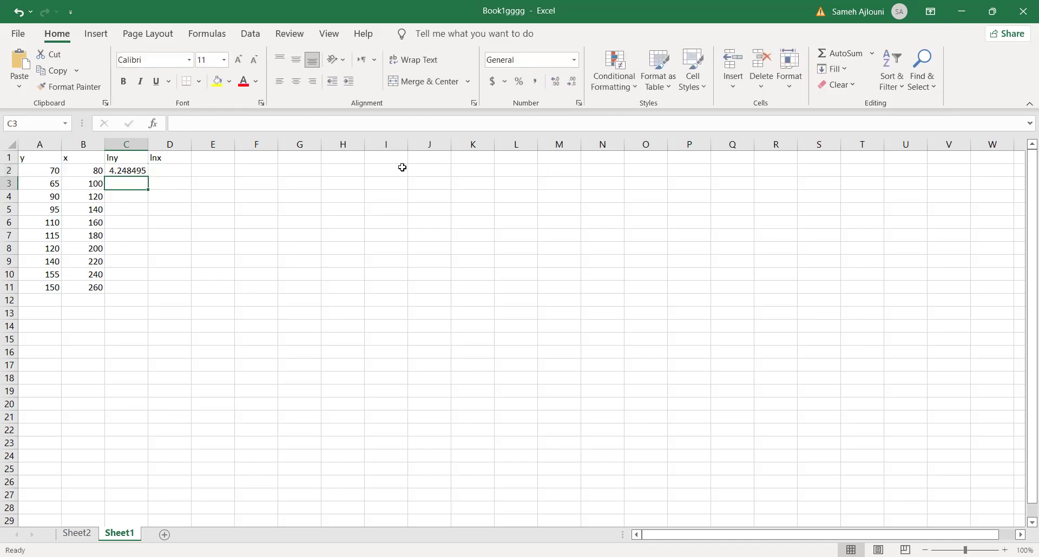
{"action": "left_click", "coordinate": [123, 169]}
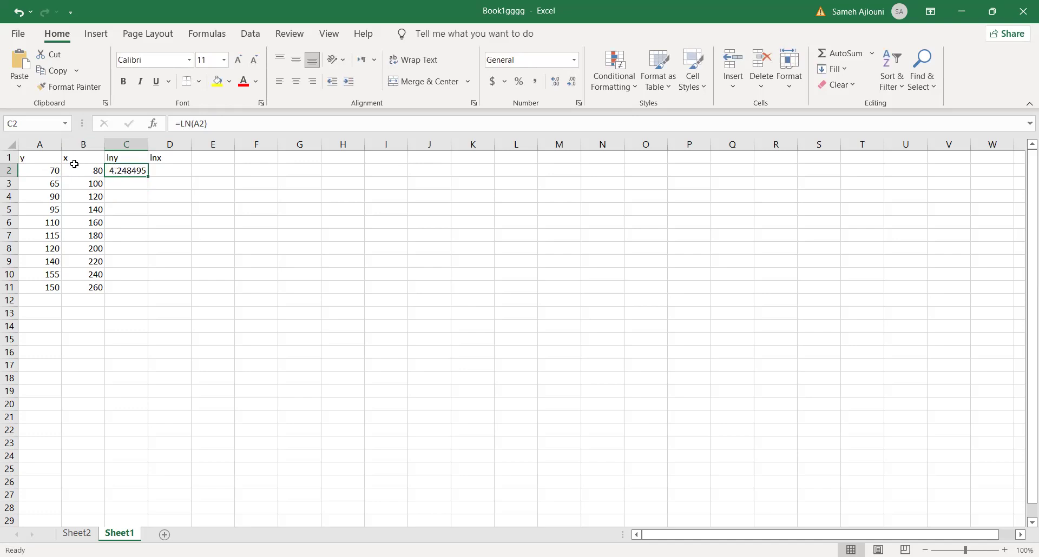
Step: Try automatically filling the C2 formula down to C11 twice, undoing each fill
{"action": "double_click", "coordinate": [147, 176]}
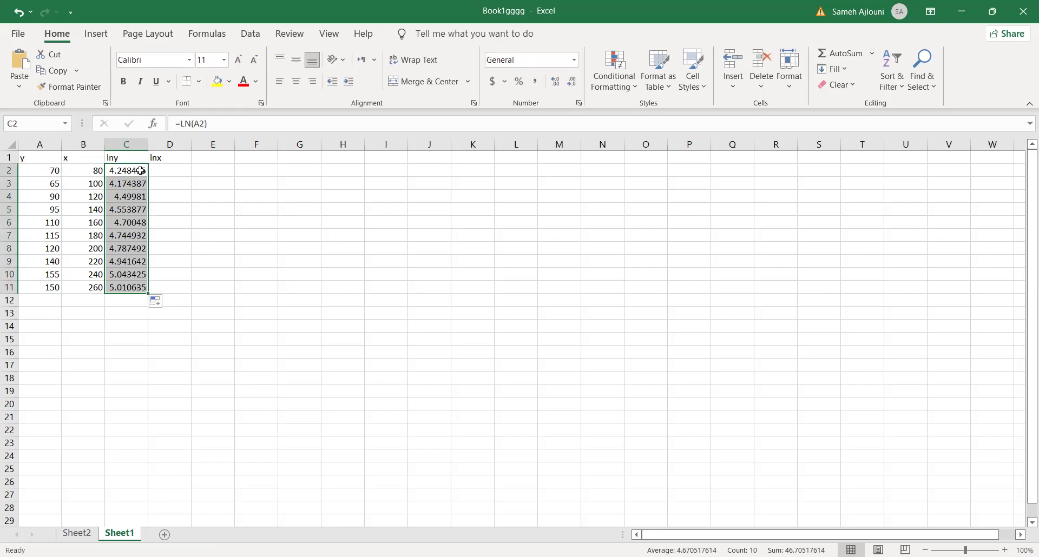
{"action": "left_click", "coordinate": [18, 15]}
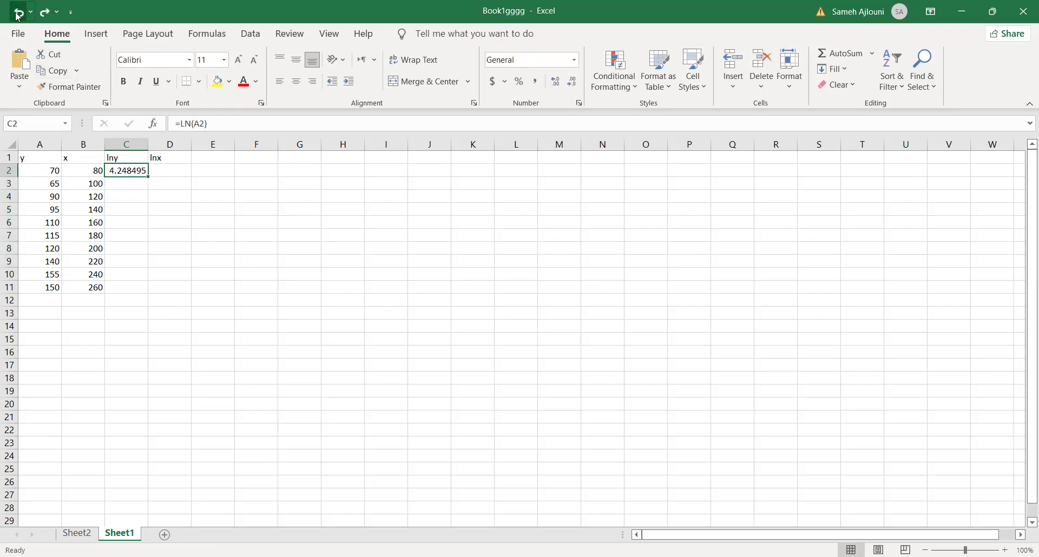
{"action": "double_click", "coordinate": [148, 176]}
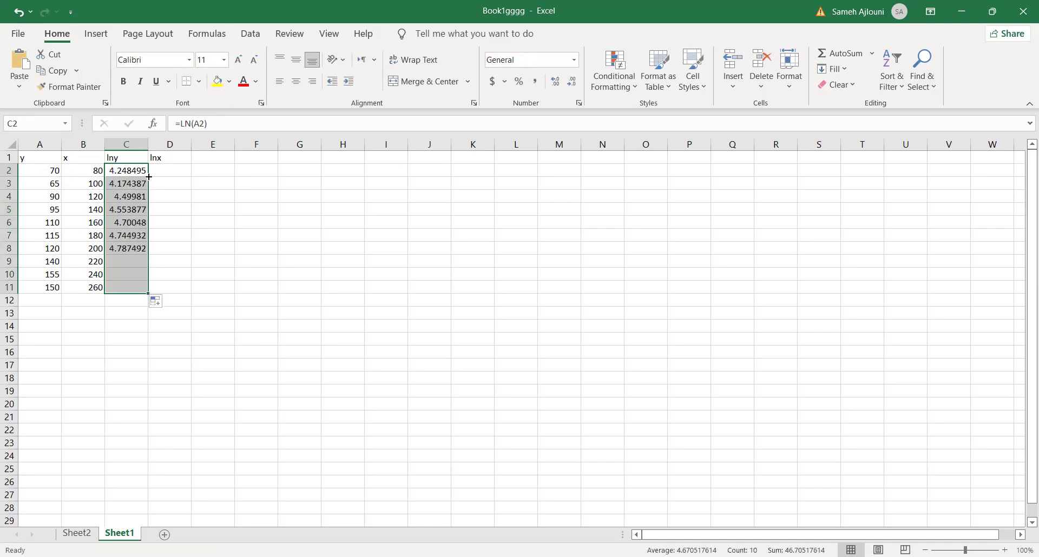
{"action": "left_click", "coordinate": [18, 15]}
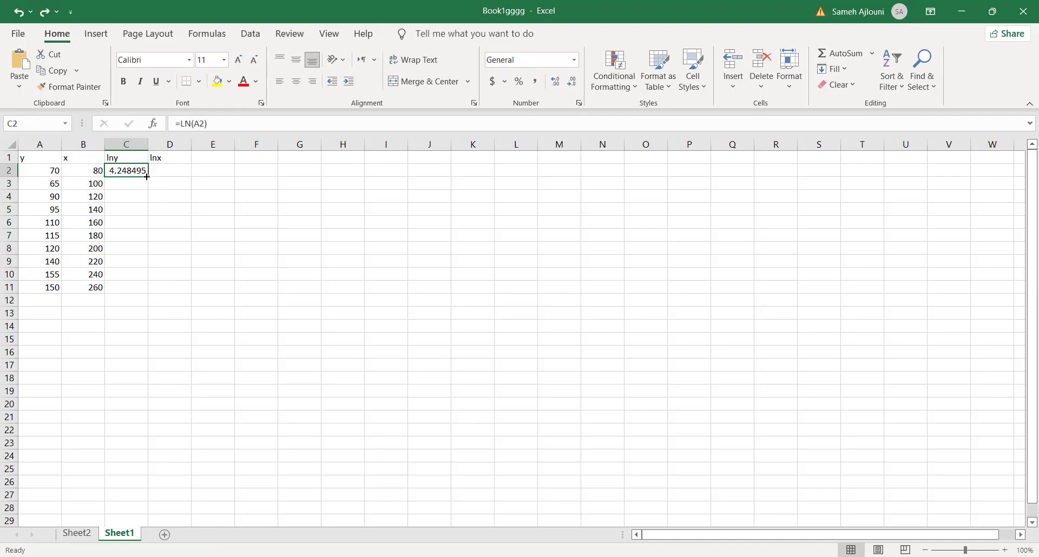
Step: Fill the natural-log formula from C2 down through C11
{"action": "left_click_drag", "start_coordinate": [147, 176], "coordinate": [133, 295]}
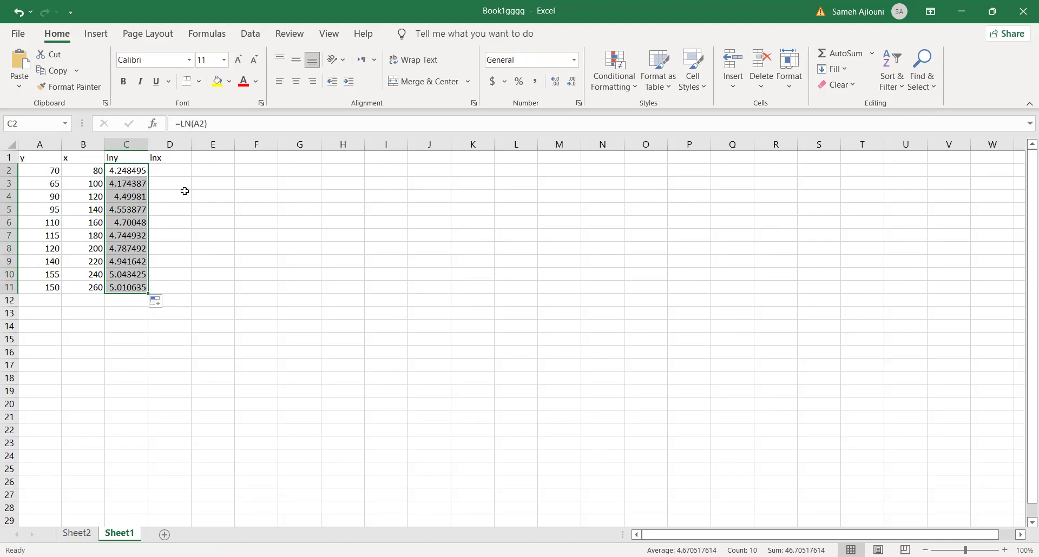
{"action": "left_click", "coordinate": [224, 233]}
Step: Inspect the cell references in the filled lny formulas in C3, C4 and C6
{"action": "left_click", "coordinate": [129, 183]}
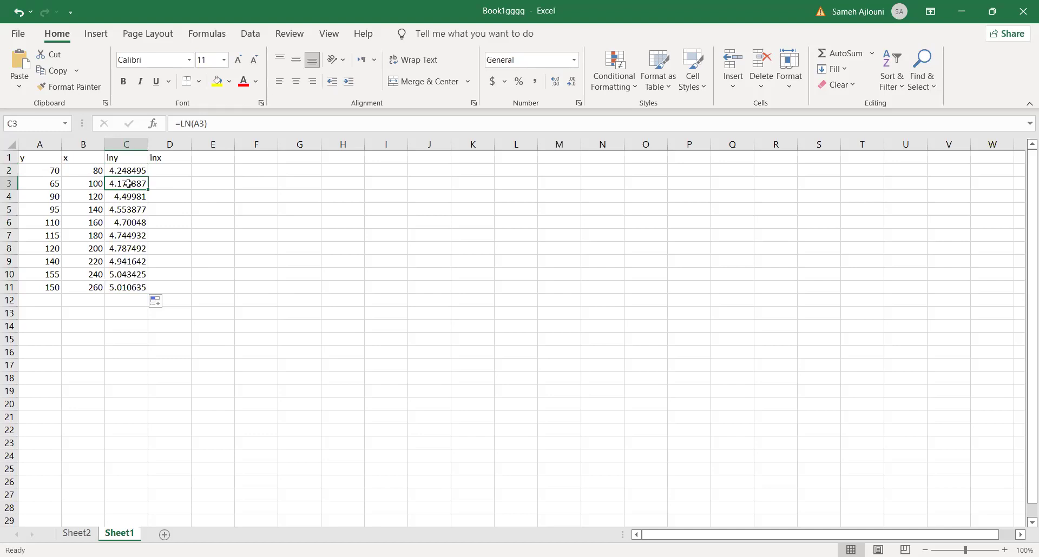
{"action": "left_click", "coordinate": [216, 123]}
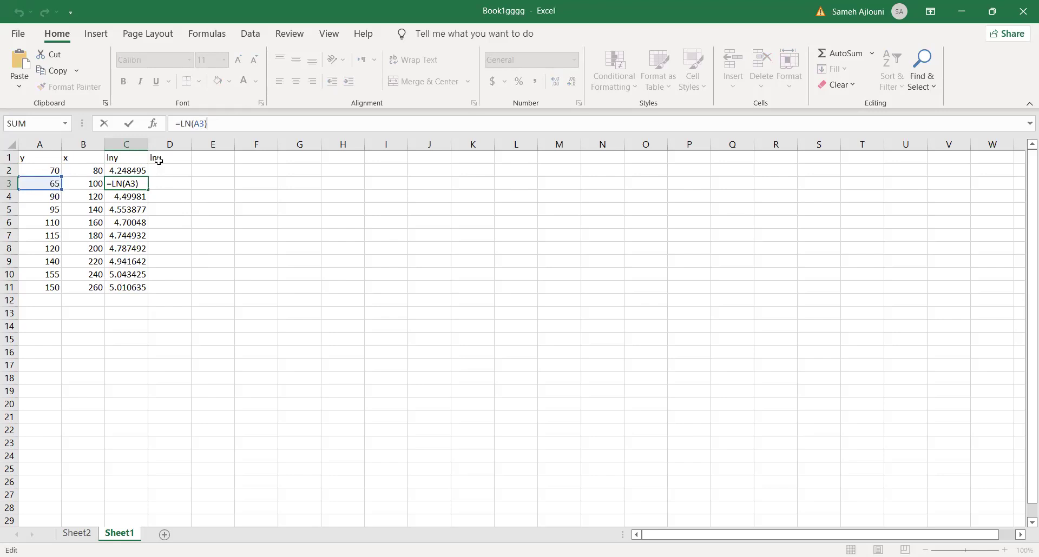
{"action": "left_click", "coordinate": [132, 198]}
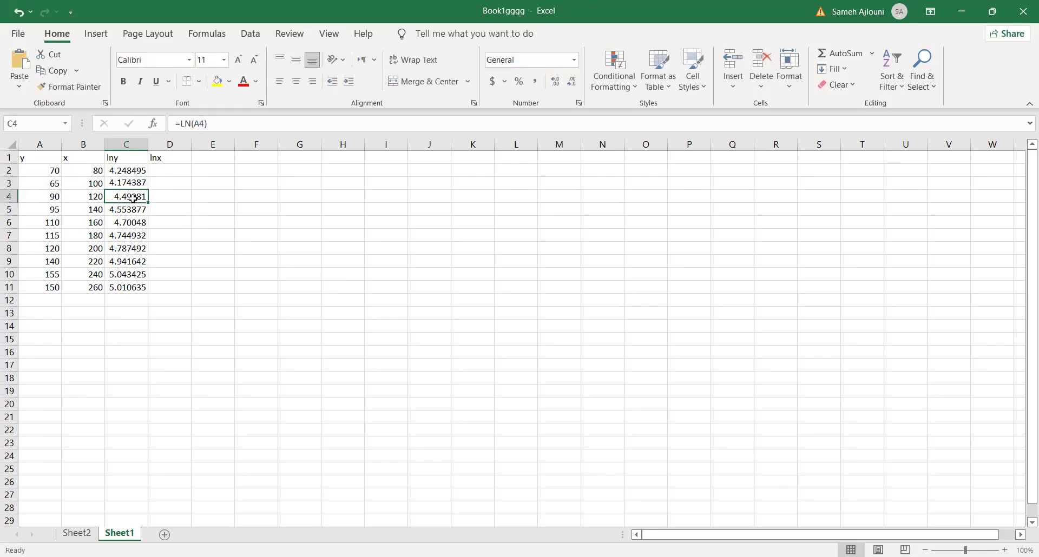
{"action": "left_click", "coordinate": [226, 124]}
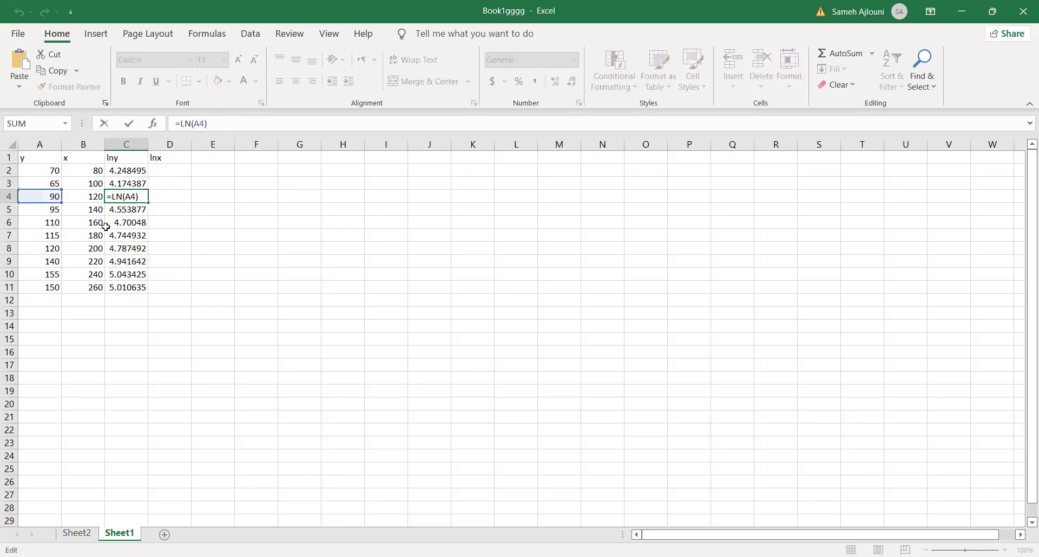
{"action": "left_click", "coordinate": [125, 222]}
{"action": "left_click", "coordinate": [259, 123]}
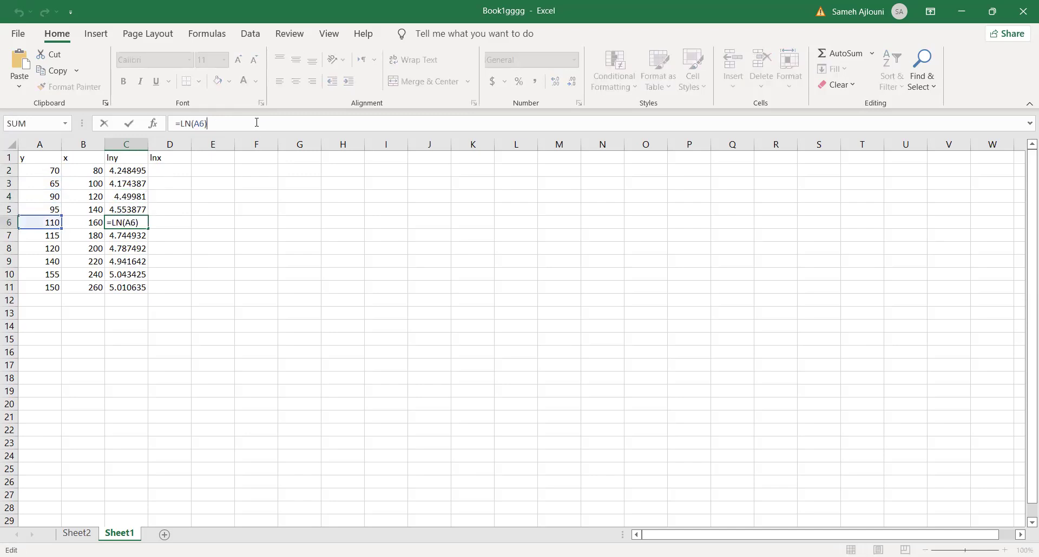
{"action": "left_click", "coordinate": [171, 189]}
Step: Try filling the lny formulas in C2:C11 across into D2:D11, inspect the D2 formula, and undo the fill
{"action": "left_click_drag", "start_coordinate": [128, 172], "coordinate": [119, 285]}
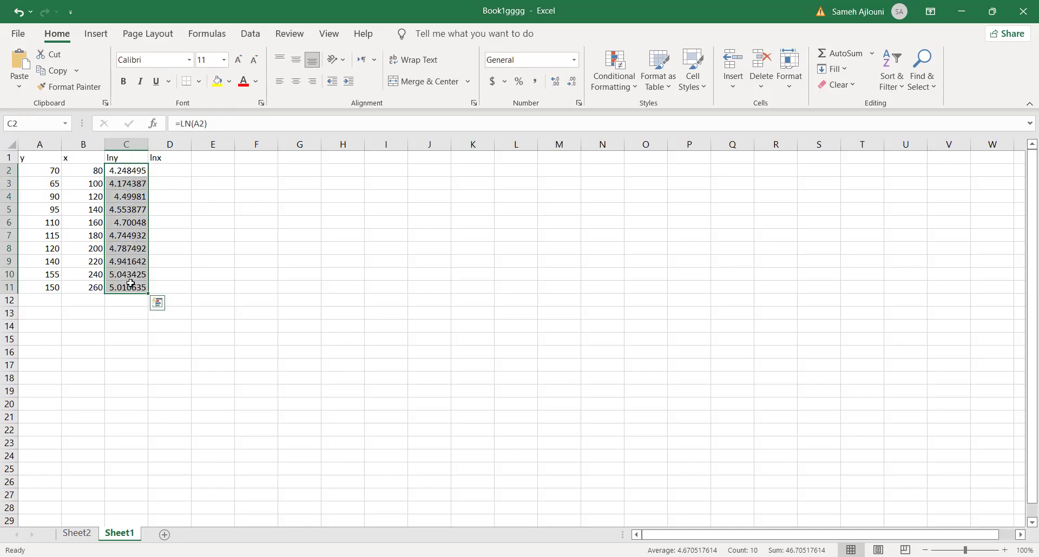
{"action": "left_click_drag", "start_coordinate": [147, 294], "coordinate": [186, 294]}
{"action": "left_click", "coordinate": [169, 172]}
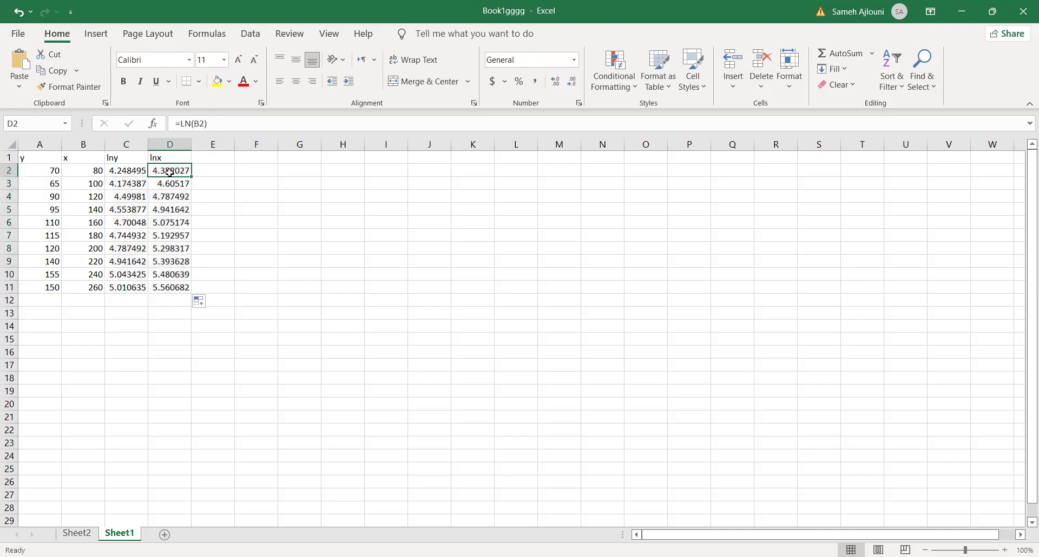
{"action": "left_click", "coordinate": [205, 124]}
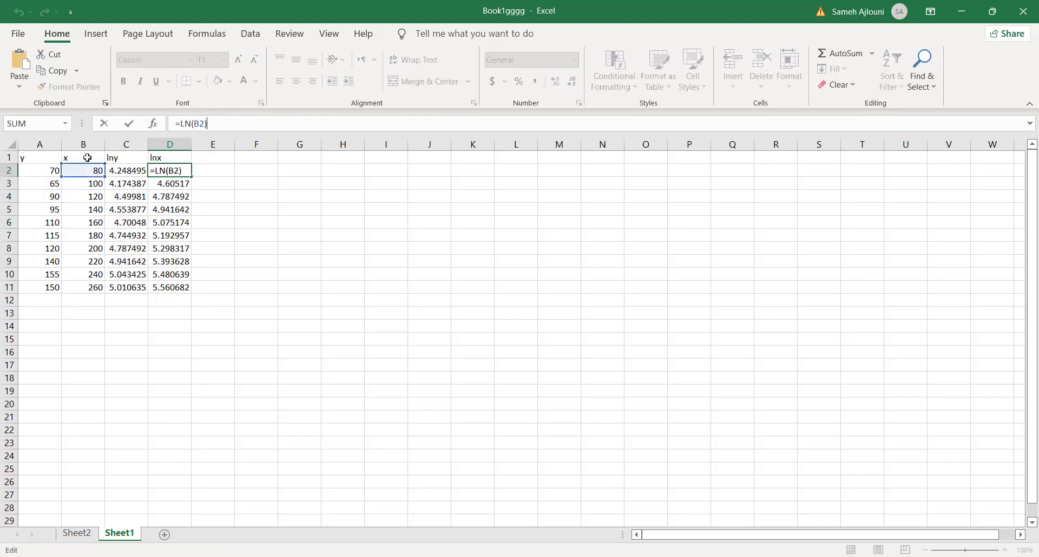
{"action": "left_click", "coordinate": [174, 184]}
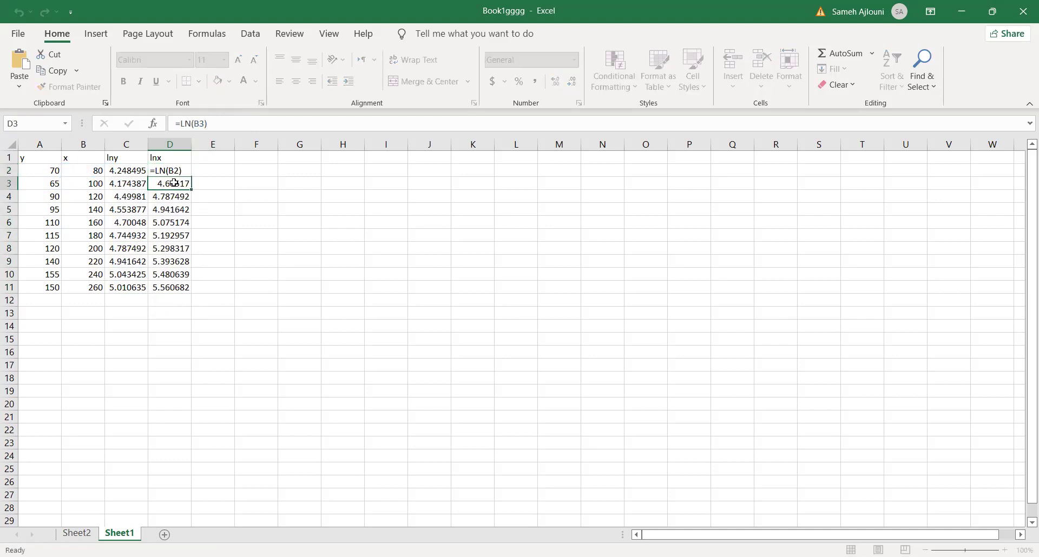
{"action": "left_click", "coordinate": [220, 197]}
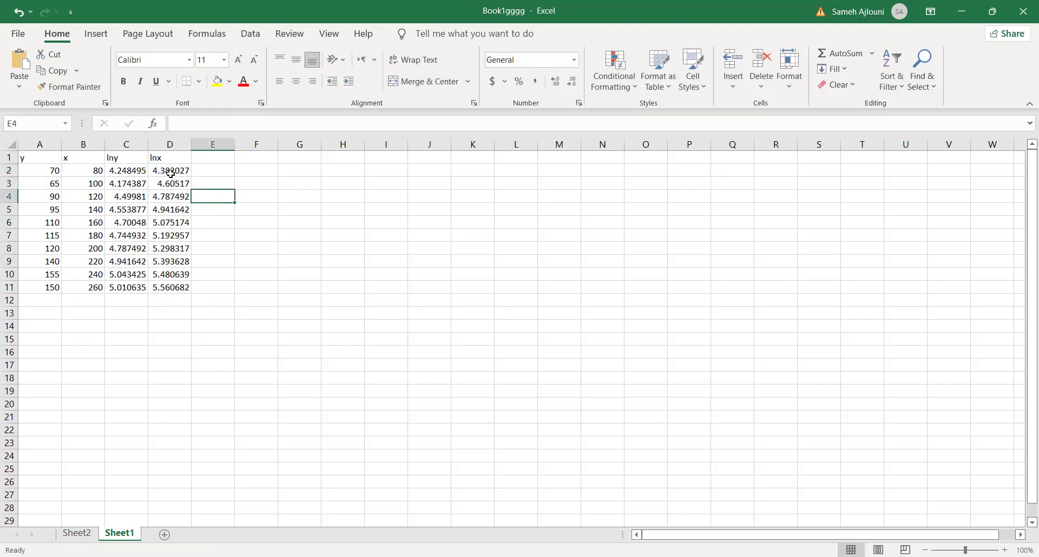
{"action": "left_click", "coordinate": [21, 13]}
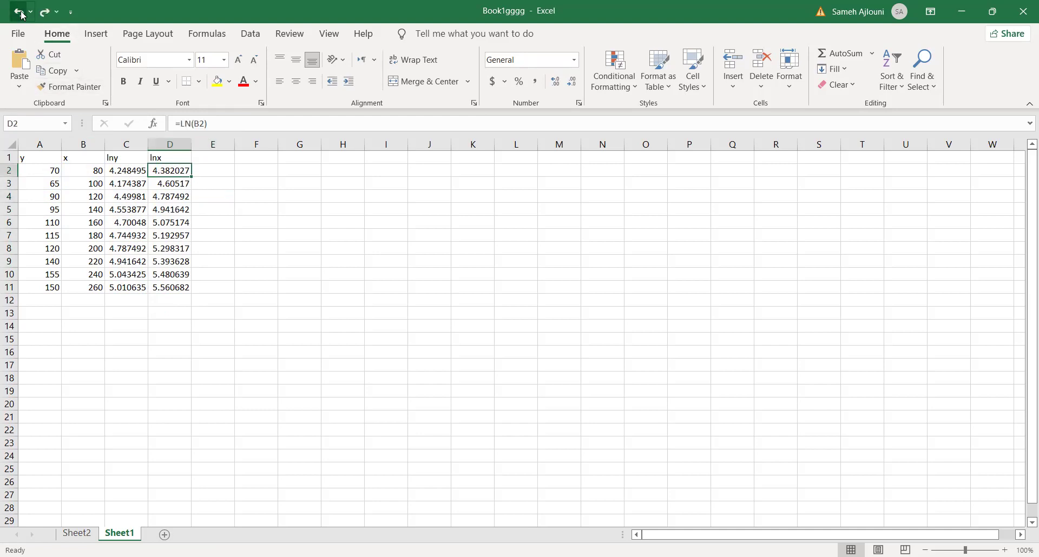
{"action": "left_click", "coordinate": [21, 13]}
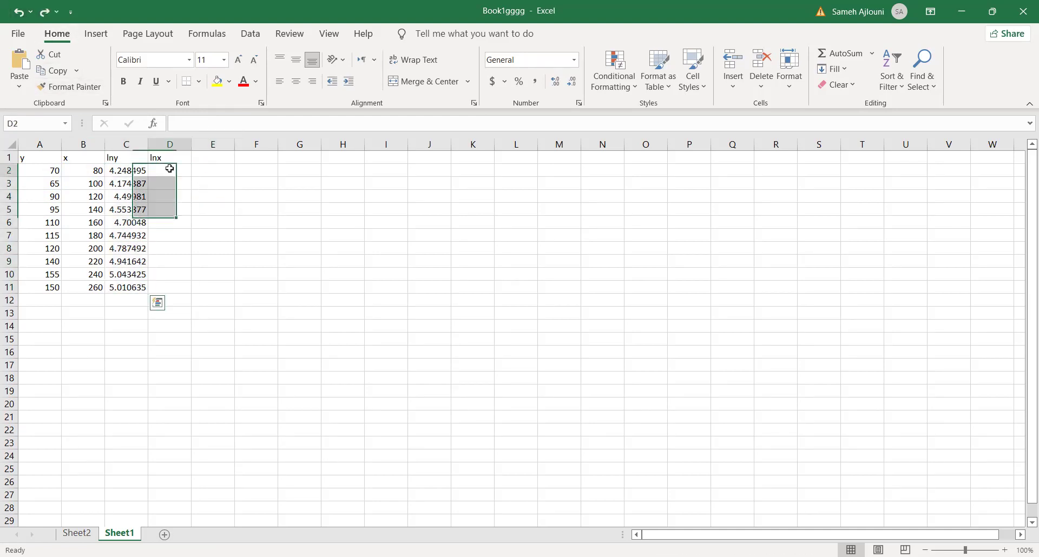
Step: Enter the formula =LN(B2) in cell D2 under the lnx heading
{"action": "type", "text": "="}
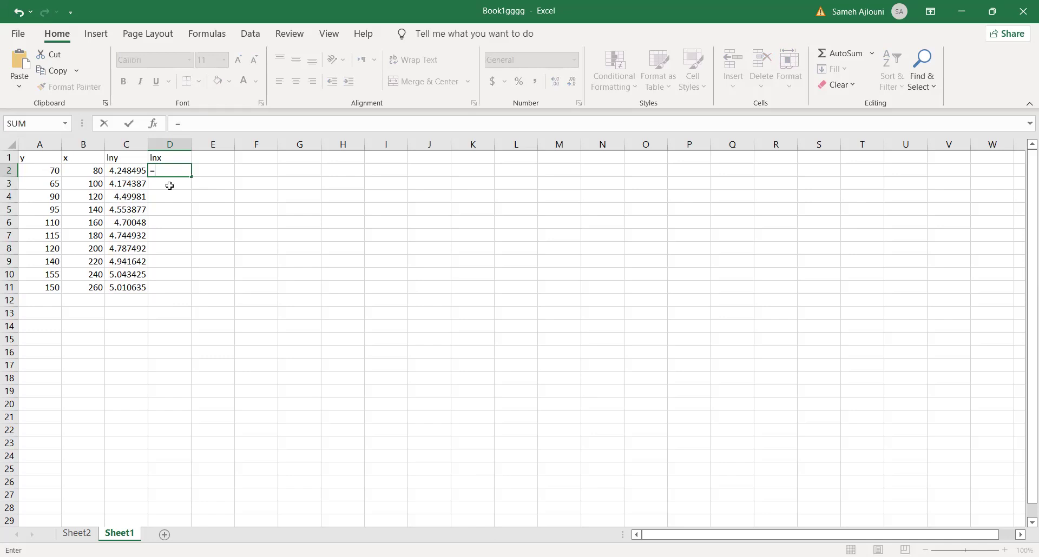
{"action": "type", "text": "ln"}
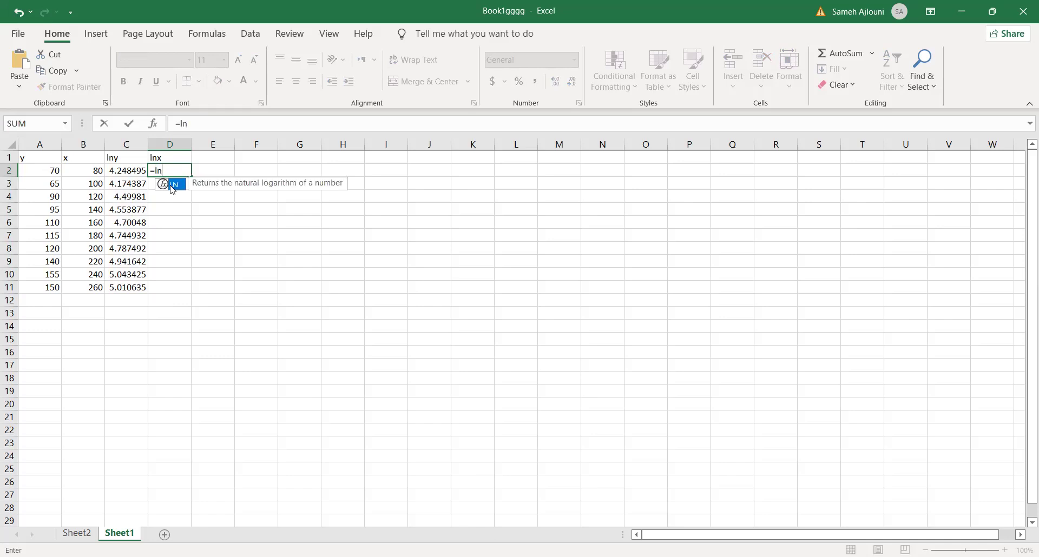
{"action": "type", "text": "("}
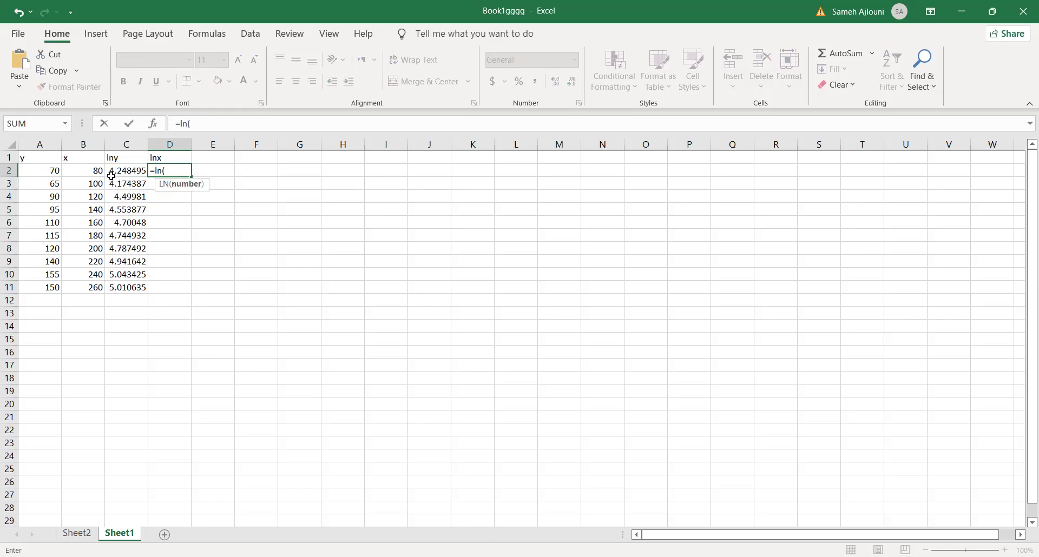
{"action": "left_click", "coordinate": [95, 170]}
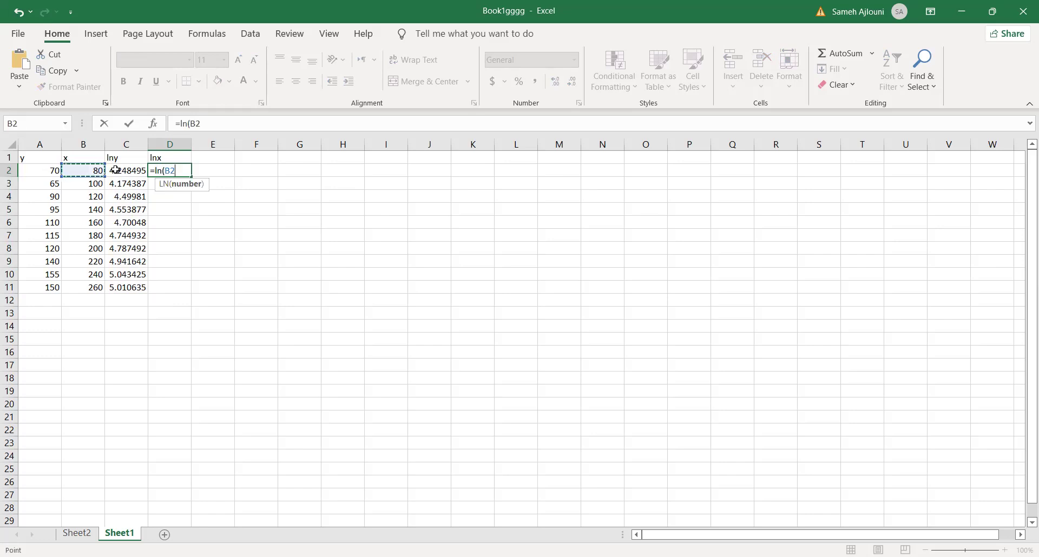
{"action": "key", "text": "Return"}
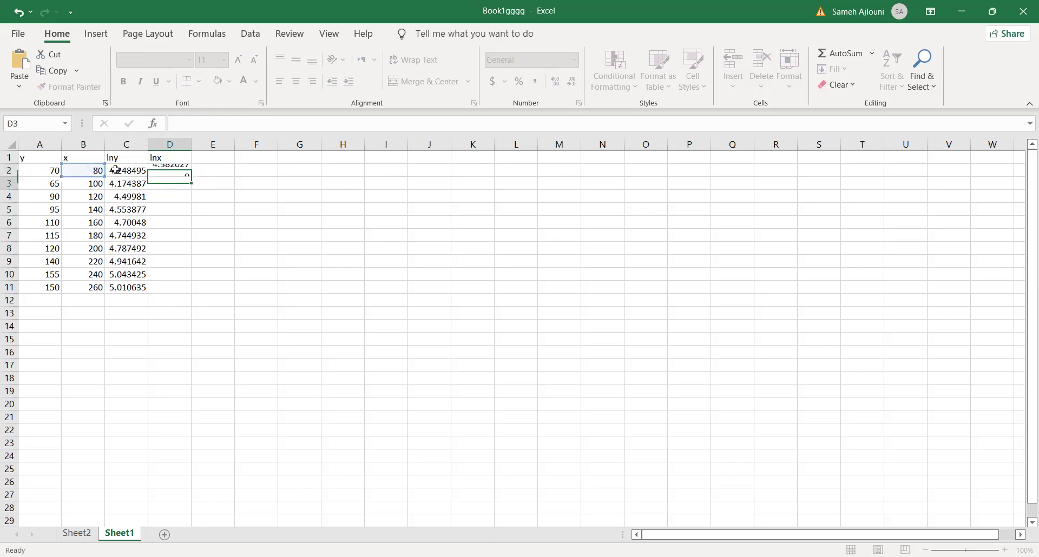
Step: Fill the natural-log formula from D2 down through D11
{"action": "left_click", "coordinate": [181, 171]}
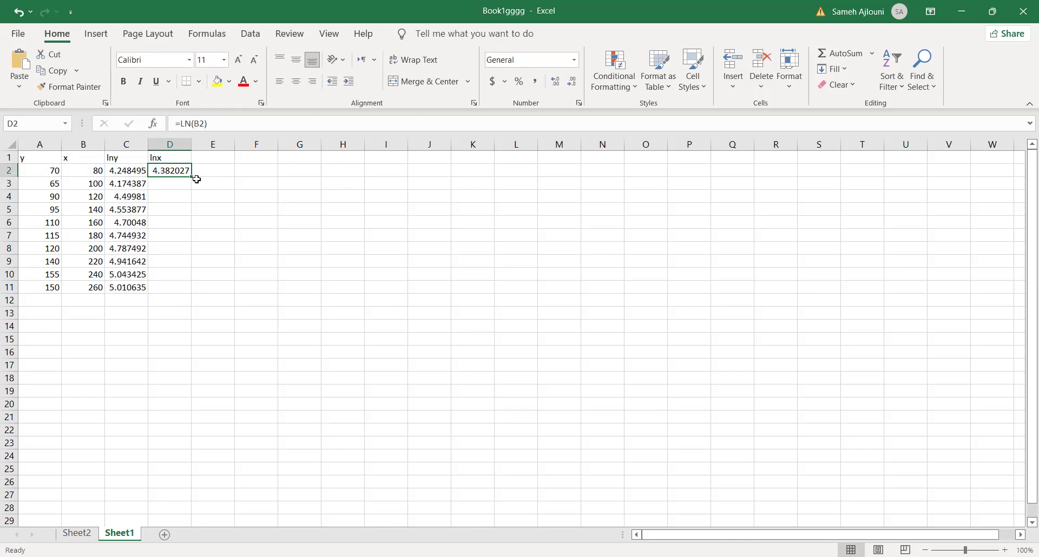
{"action": "left_click_drag", "start_coordinate": [192, 179], "coordinate": [193, 295]}
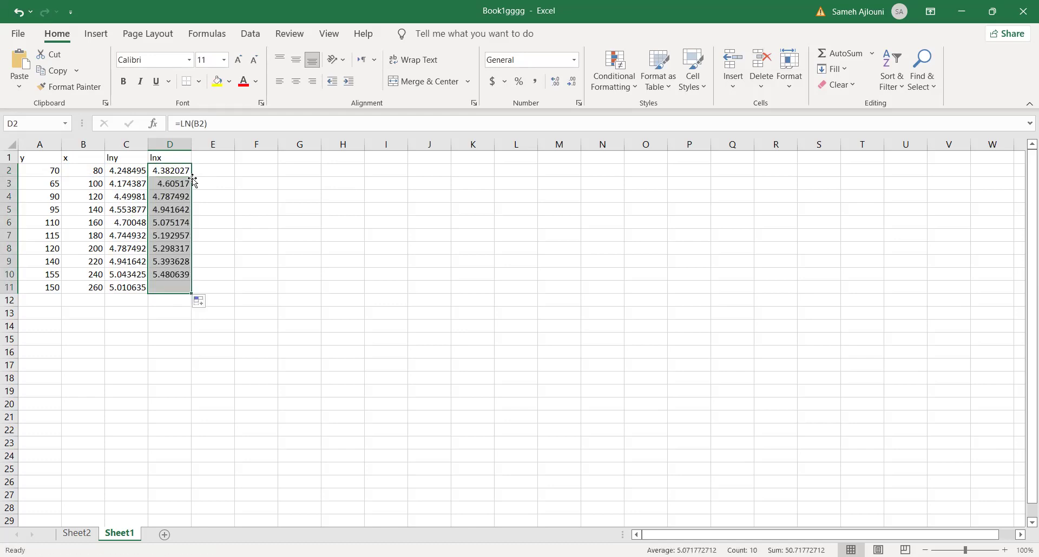
{"action": "left_click", "coordinate": [361, 324]}
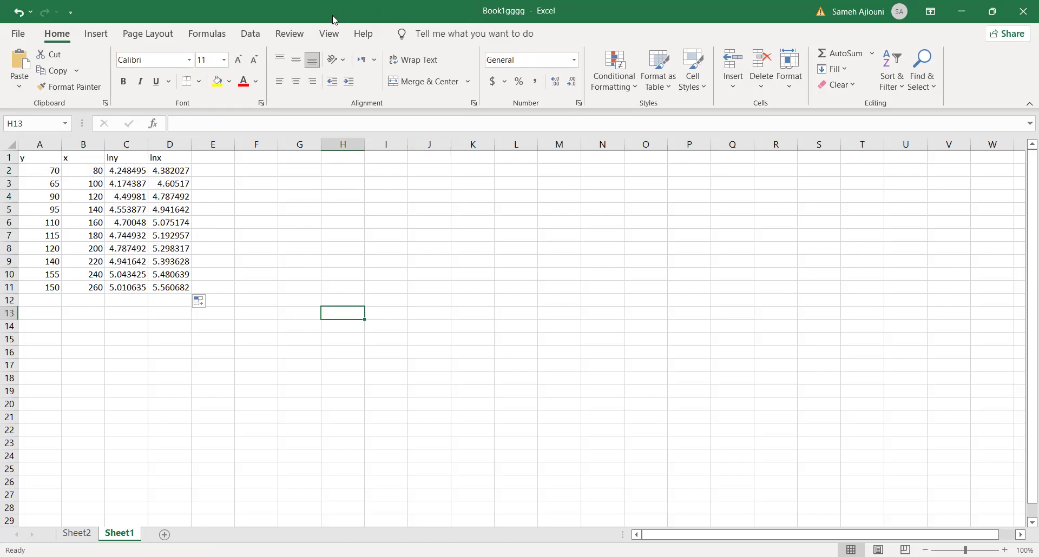
Step: Open the Regression tool from the Data Analysis add-in
{"action": "left_click", "coordinate": [250, 34]}
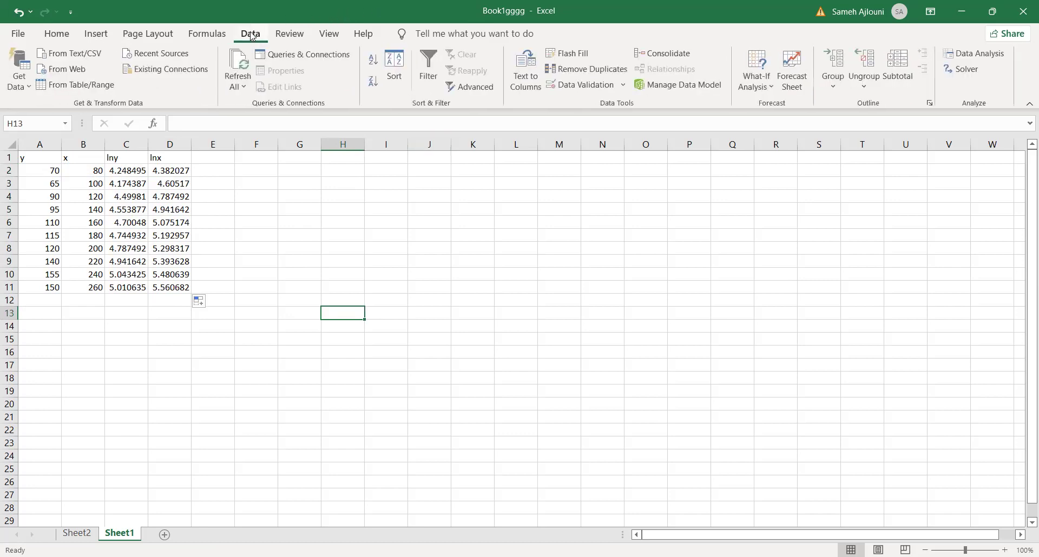
{"action": "left_click", "coordinate": [980, 56]}
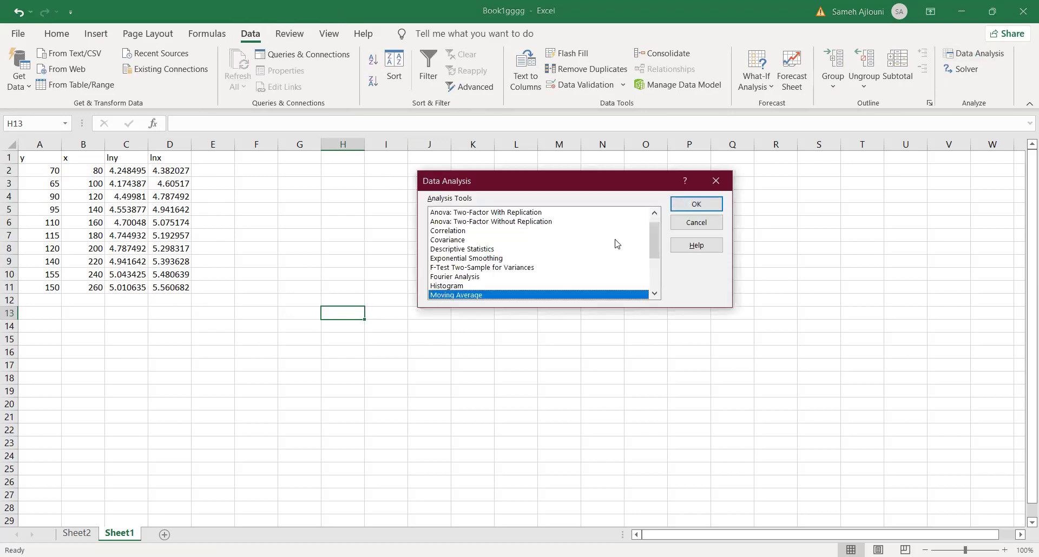
{"action": "left_click", "coordinate": [654, 294]}
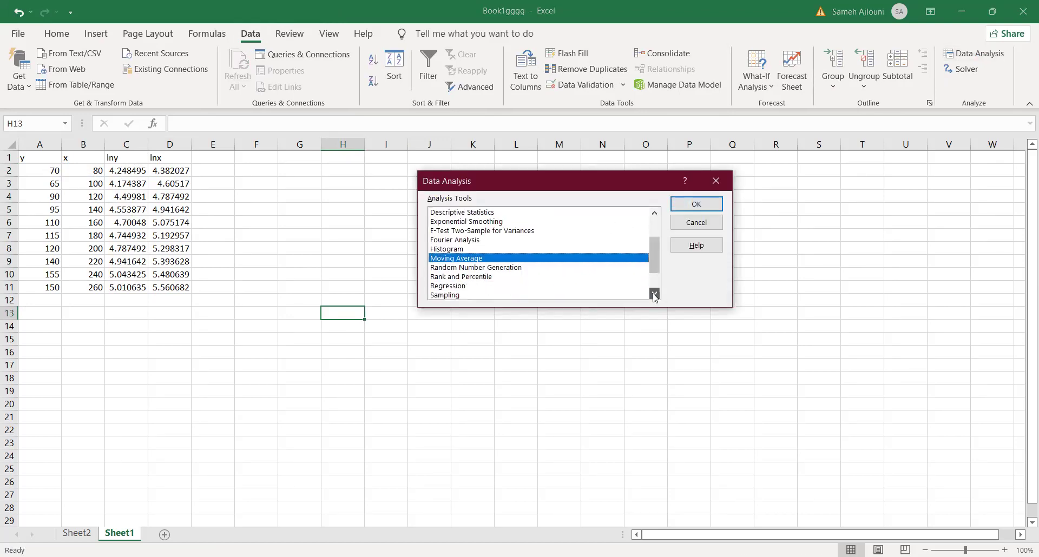
{"action": "left_click", "coordinate": [654, 294]}
{"action": "left_click", "coordinate": [461, 277]}
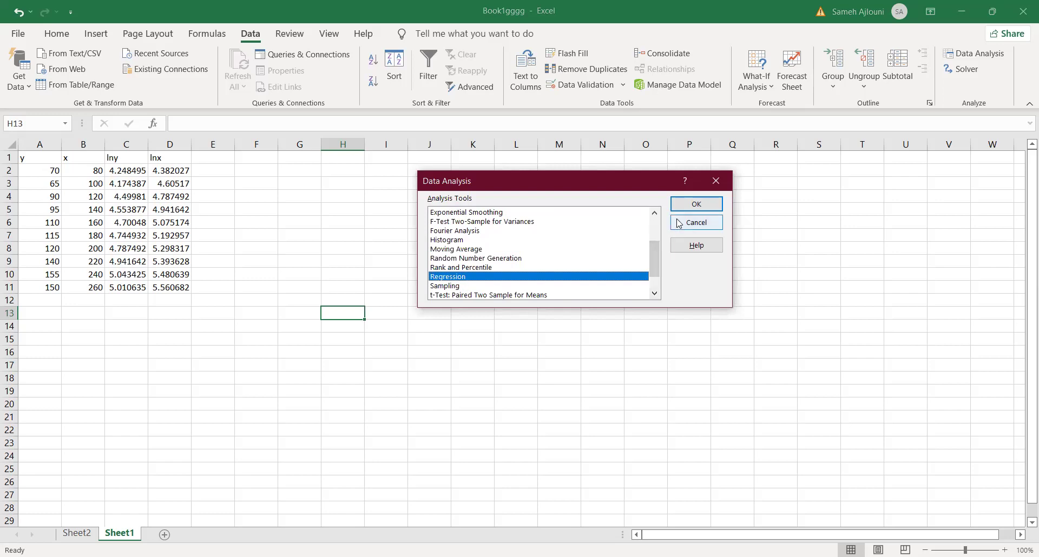
{"action": "left_click", "coordinate": [695, 204]}
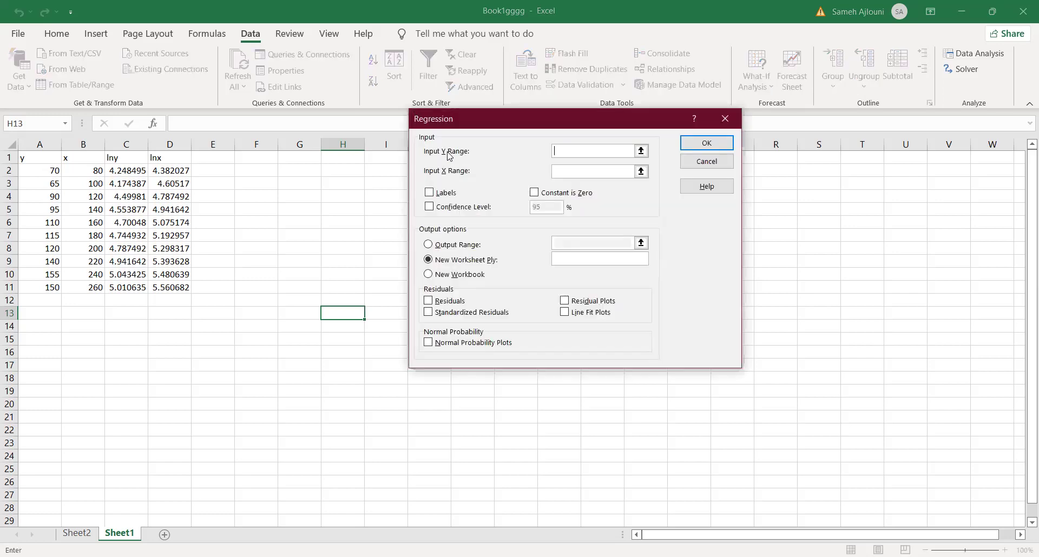
Step: Set the regression's Y input range to $C$1:$C$11 and its X input range to $D$1:$D$11, including the headings
{"action": "left_click", "coordinate": [641, 151]}
{"action": "left_click_drag", "start_coordinate": [119, 158], "coordinate": [116, 285]}
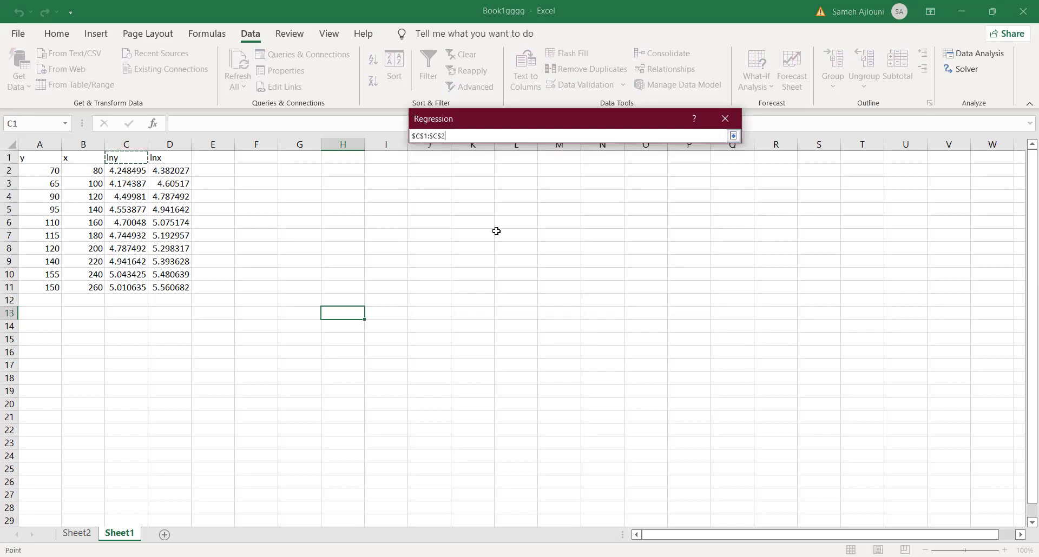
{"action": "left_click", "coordinate": [733, 136]}
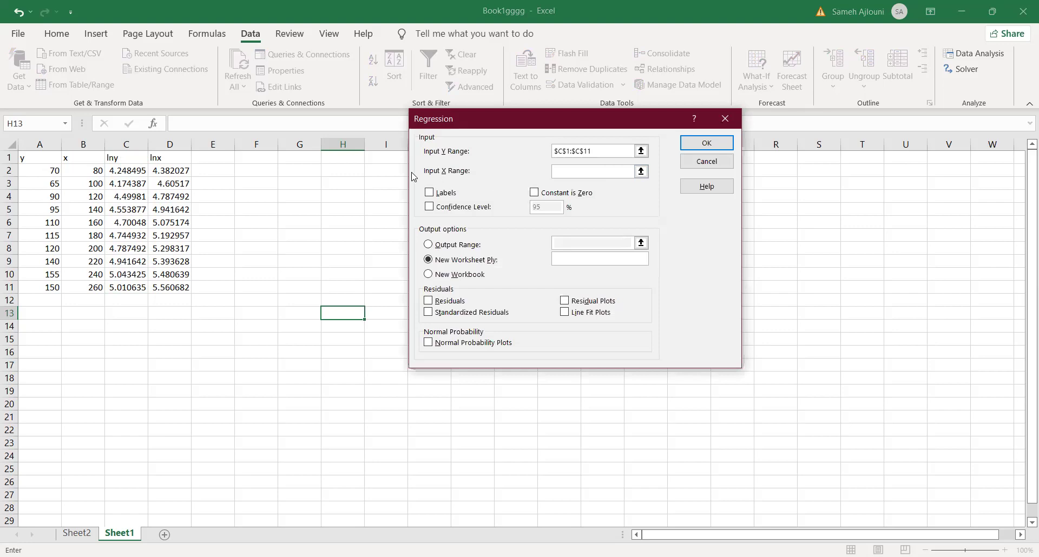
{"action": "left_click", "coordinate": [169, 158]}
{"action": "left_click_drag", "start_coordinate": [168, 158], "coordinate": [156, 280]}
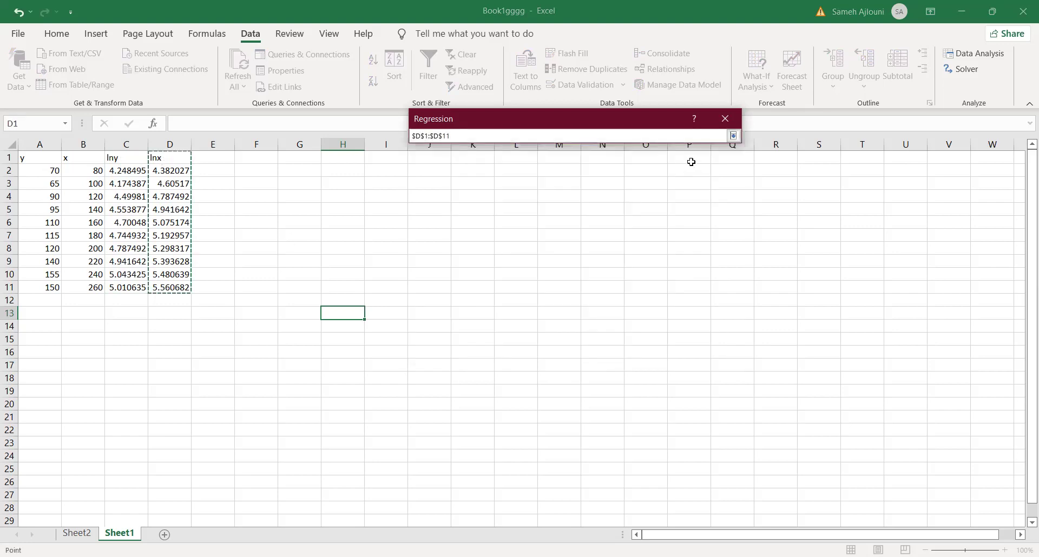
{"action": "left_click", "coordinate": [733, 136]}
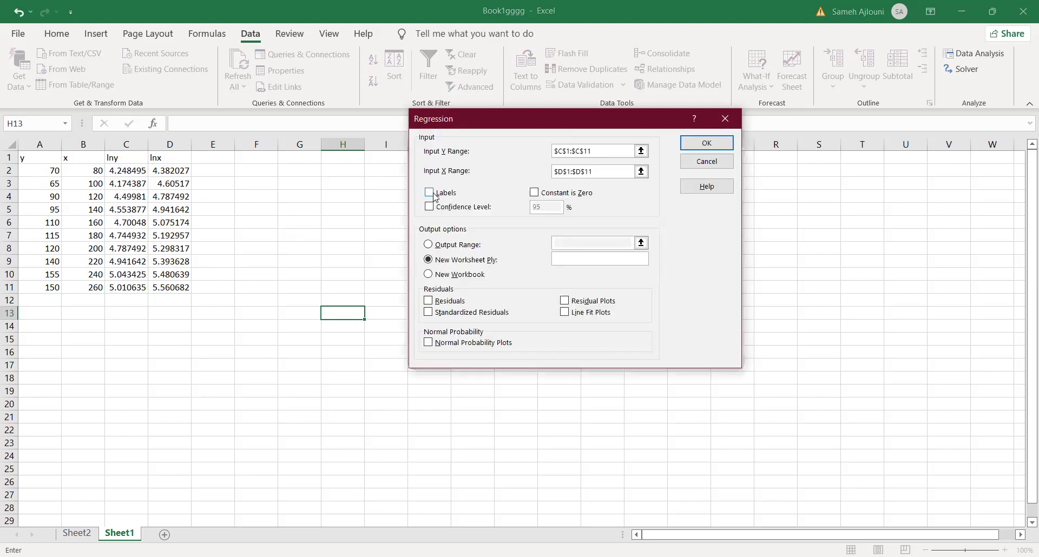
Step: Run the regression with Labels enabled and output to a new worksheet, and auto-fit column I of the results
{"action": "left_click", "coordinate": [431, 194]}
{"action": "left_click", "coordinate": [705, 143]}
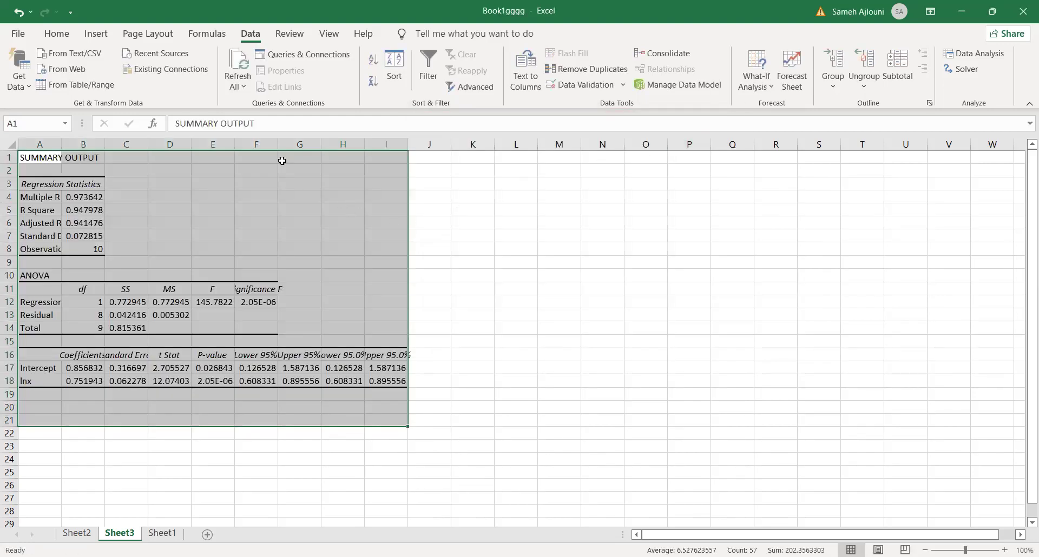
{"action": "double_click", "coordinate": [406, 146]}
{"action": "left_click", "coordinate": [93, 419]}
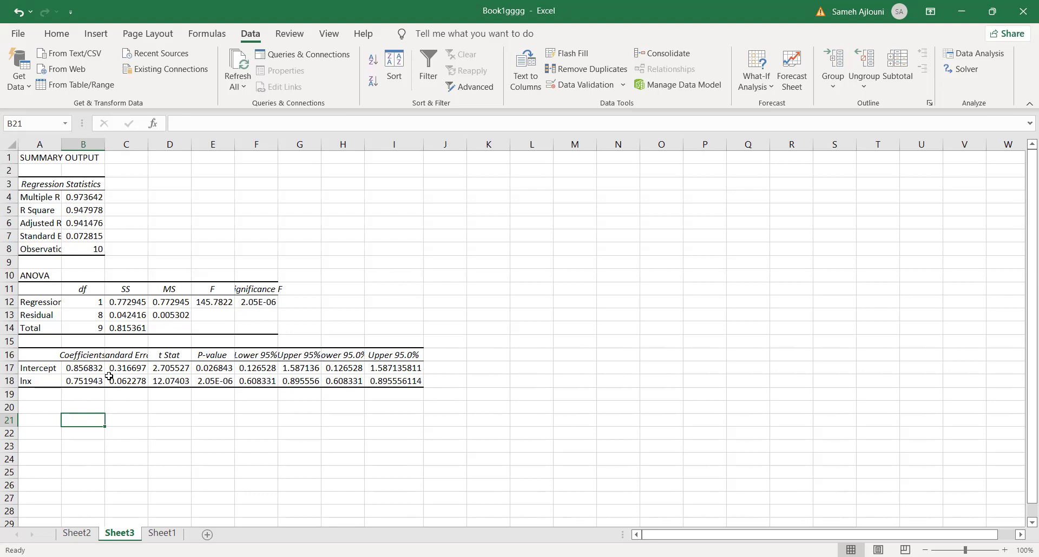
Step: Compare the lnx slope coefficient in B18 of Sheet3 with the linear model's x coefficient on Sheet2
{"action": "left_click", "coordinate": [79, 383]}
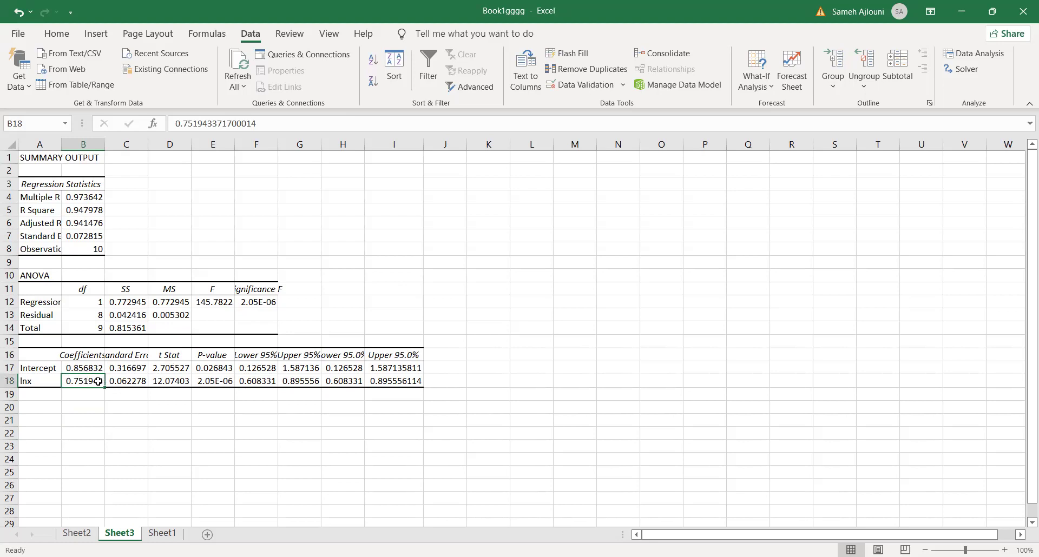
{"action": "left_click", "coordinate": [161, 534]}
{"action": "left_click", "coordinate": [86, 532]}
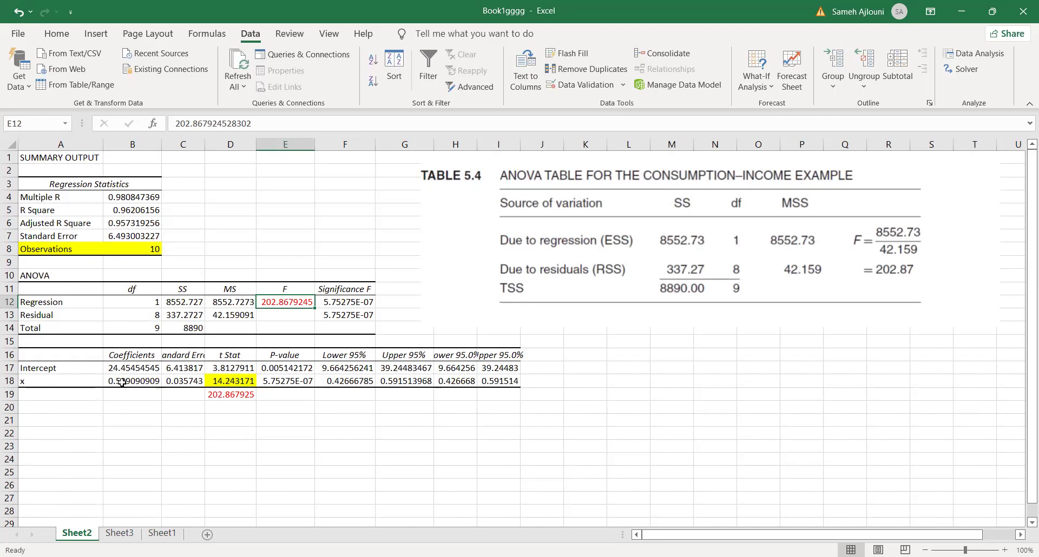
{"action": "left_click", "coordinate": [119, 533]}
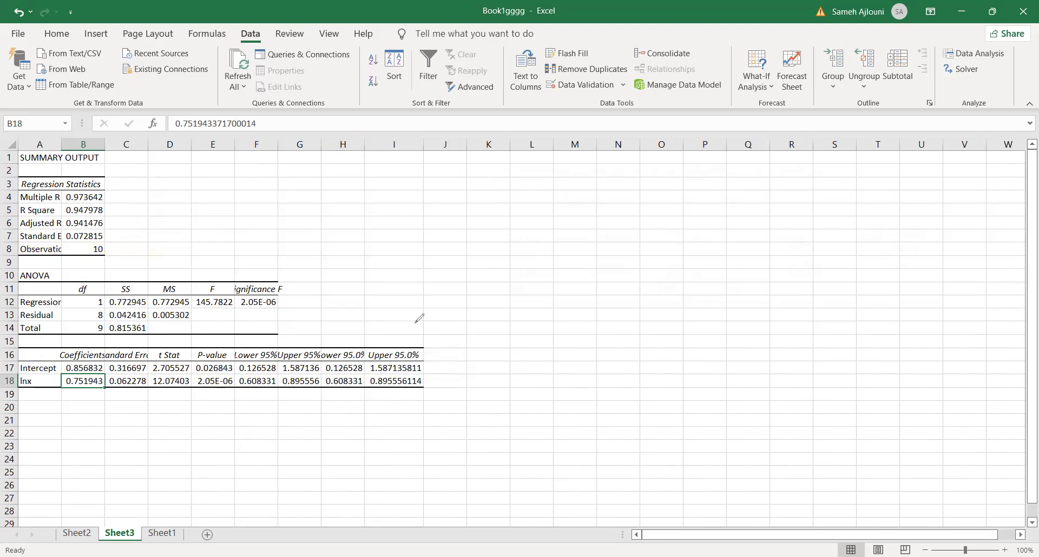
Step: Handwrite in red Arabic beside the regression output that a 1% increase in X raises Y by 0.75%, underlining the 0.75%
{"action": "mouse_move", "coordinate": [652, 221]}
{"action": "left_mouse_down"}
{"action": "mouse_move", "coordinate": [653, 234]}
{"action": "mouse_move", "coordinate": [640, 232]}
{"action": "left_mouse_up"}
{"action": "mouse_move", "coordinate": [619, 218]}
{"action": "left_mouse_down"}
{"action": "mouse_move", "coordinate": [588, 236]}
{"action": "mouse_move", "coordinate": [577, 222]}
{"action": "left_mouse_up"}
{"action": "left_click", "coordinate": [597, 220]}
{"action": "left_click", "coordinate": [577, 213]}
{"action": "mouse_move", "coordinate": [567, 227]}
{"action": "left_mouse_down"}
{"action": "mouse_move", "coordinate": [560, 237]}
{"action": "mouse_move", "coordinate": [479, 228]}
{"action": "mouse_move", "coordinate": [446, 238]}
{"action": "left_mouse_up"}
{"action": "left_click", "coordinate": [485, 239]}
{"action": "mouse_move", "coordinate": [433, 221]}
{"action": "left_mouse_down"}
{"action": "mouse_move", "coordinate": [413, 244]}
{"action": "mouse_move", "coordinate": [411, 227]}
{"action": "mouse_move", "coordinate": [428, 254]}
{"action": "left_mouse_up"}
{"action": "mouse_move", "coordinate": [648, 257]}
{"action": "left_mouse_down"}
{"action": "mouse_move", "coordinate": [661, 266]}
{"action": "mouse_move", "coordinate": [595, 254]}
{"action": "mouse_move", "coordinate": [585, 275]}
{"action": "left_mouse_up"}
{"action": "left_click", "coordinate": [628, 254]}
{"action": "left_click_drag", "start_coordinate": [559, 266], "coordinate": [357, 282]}
{"action": "left_click", "coordinate": [480, 256]}
{"action": "left_click", "coordinate": [452, 284]}
{"action": "mouse_move", "coordinate": [364, 260]}
{"action": "left_mouse_down"}
{"action": "mouse_move", "coordinate": [361, 285]}
{"action": "mouse_move", "coordinate": [405, 305]}
{"action": "left_mouse_up"}
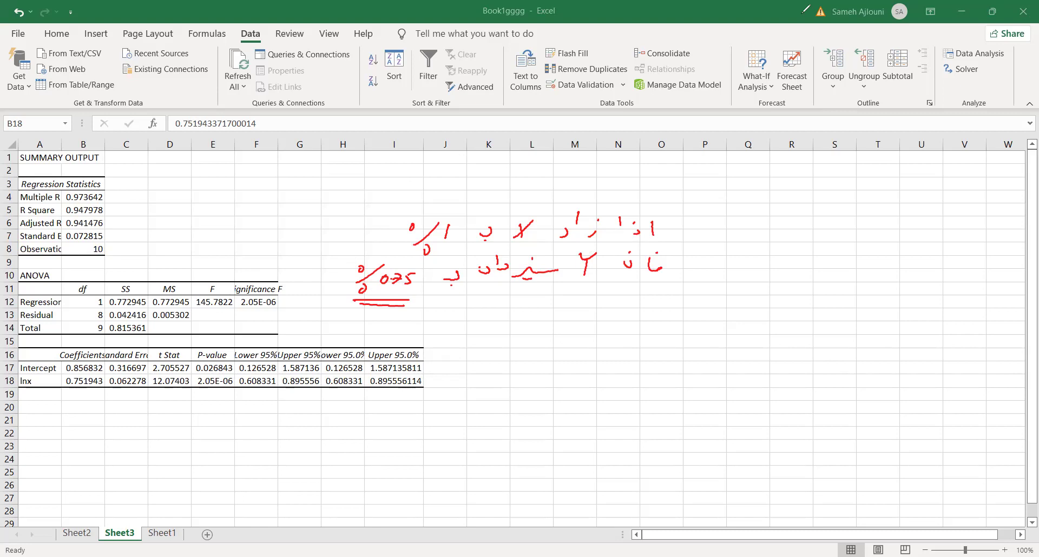
Step: Switch to the Basic Econometrics PDF in Acrobat Reader and select β2 in equation (6.5.3) and the exponent in equation (6.5.1)
{"action": "key", "text": "alt+Tab"}
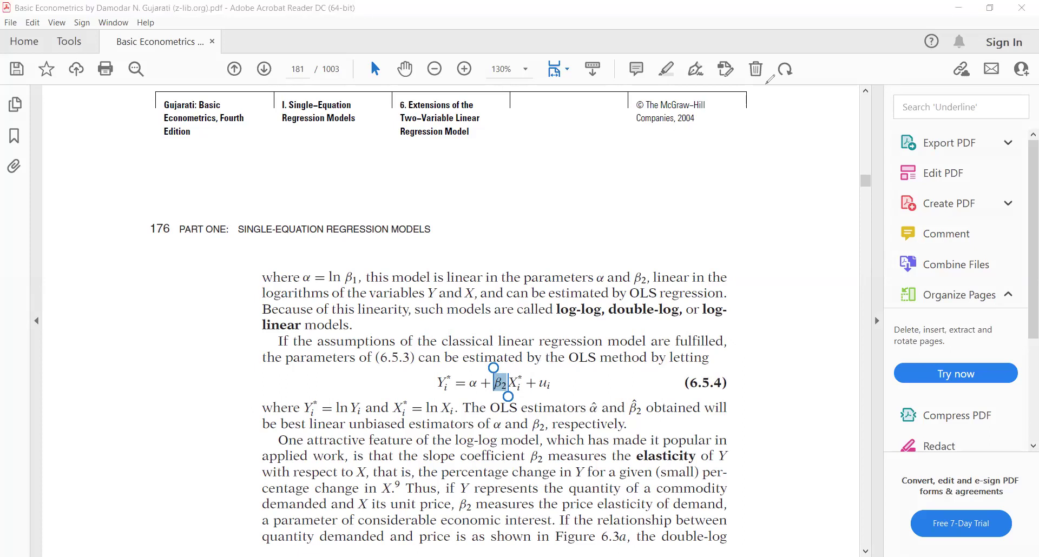
{"action": "scroll", "coordinate": [535, 277], "scroll_direction": "up", "scroll_amount": 8}
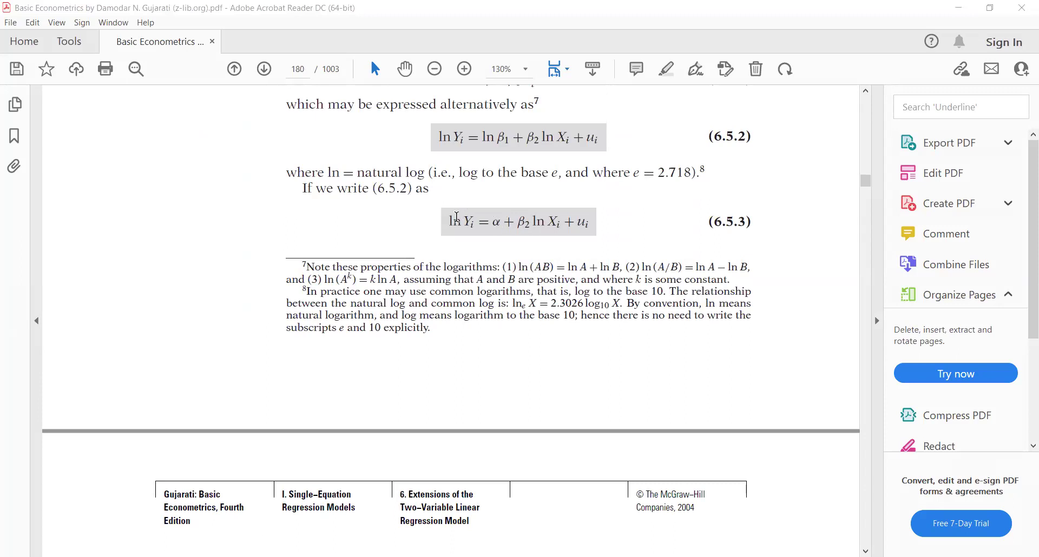
{"action": "double_click", "coordinate": [528, 222]}
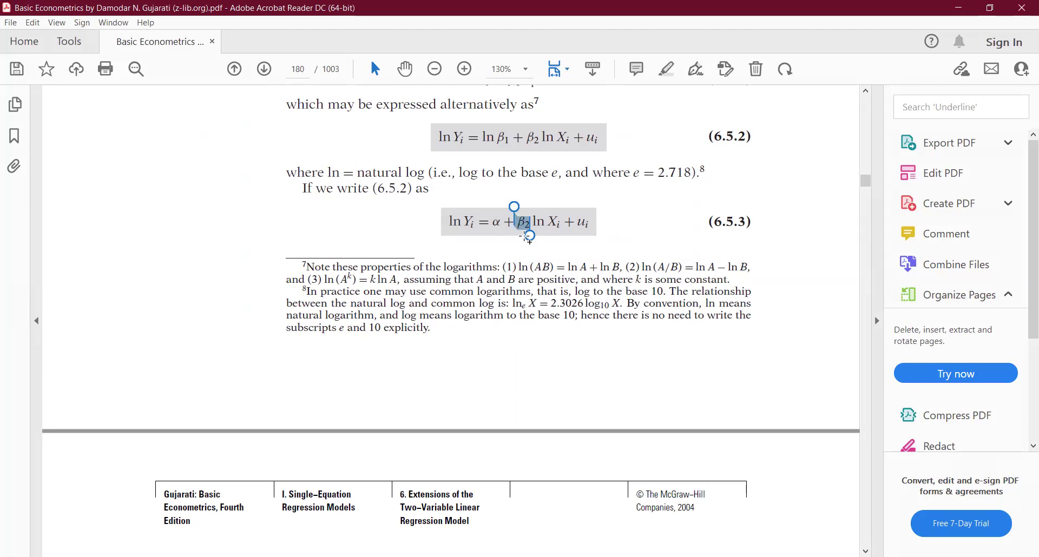
{"action": "scroll", "coordinate": [525, 237], "scroll_direction": "up", "scroll_amount": 3}
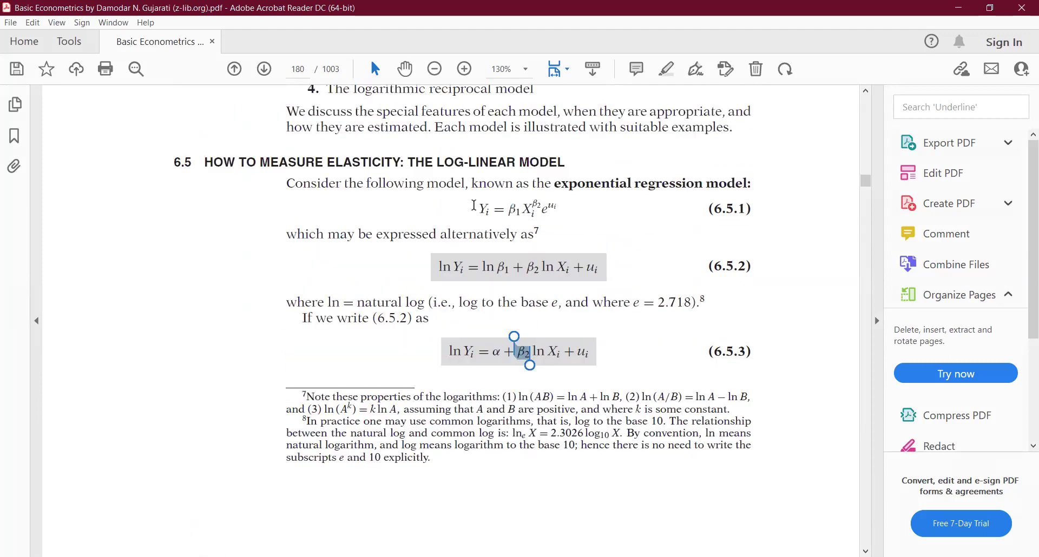
{"action": "left_click_drag", "start_coordinate": [539, 203], "coordinate": [539, 220]}
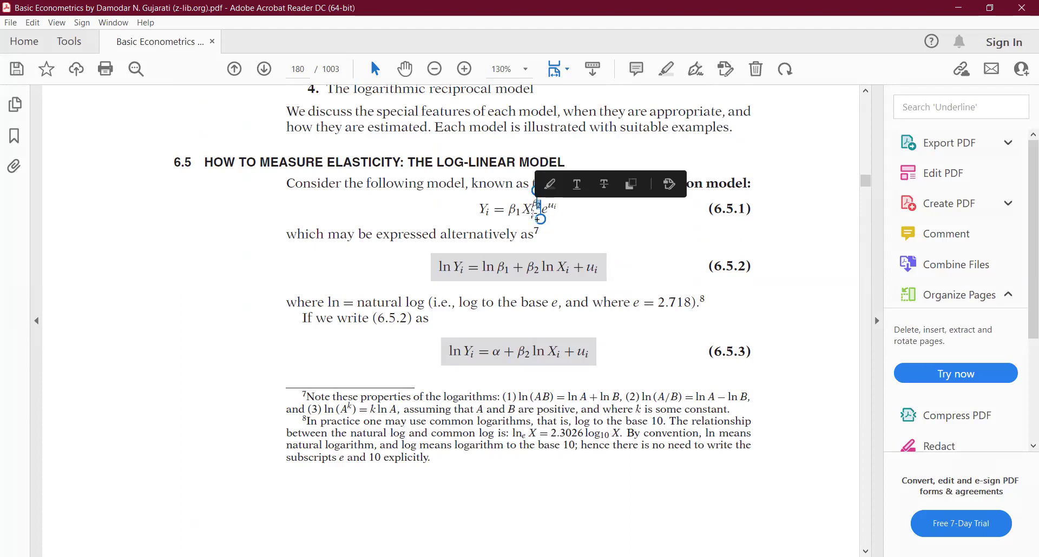
Step: Examine the textbook's explanation on page 176 of how the log-log slope coefficient β2 measures elasticity
{"action": "scroll", "coordinate": [489, 249], "scroll_direction": "down", "scroll_amount": 10}
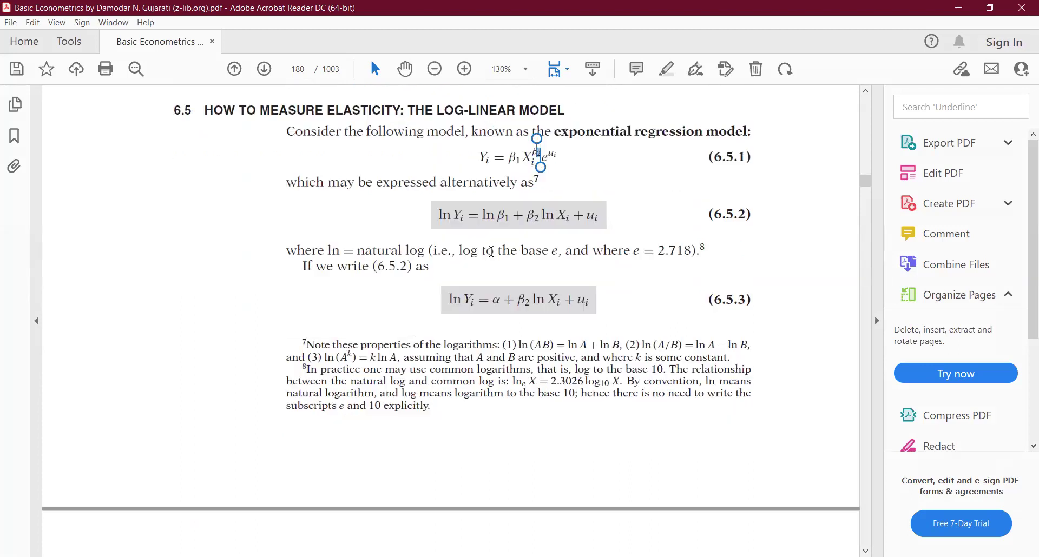
{"action": "scroll", "coordinate": [483, 265], "scroll_direction": "down", "scroll_amount": 2}
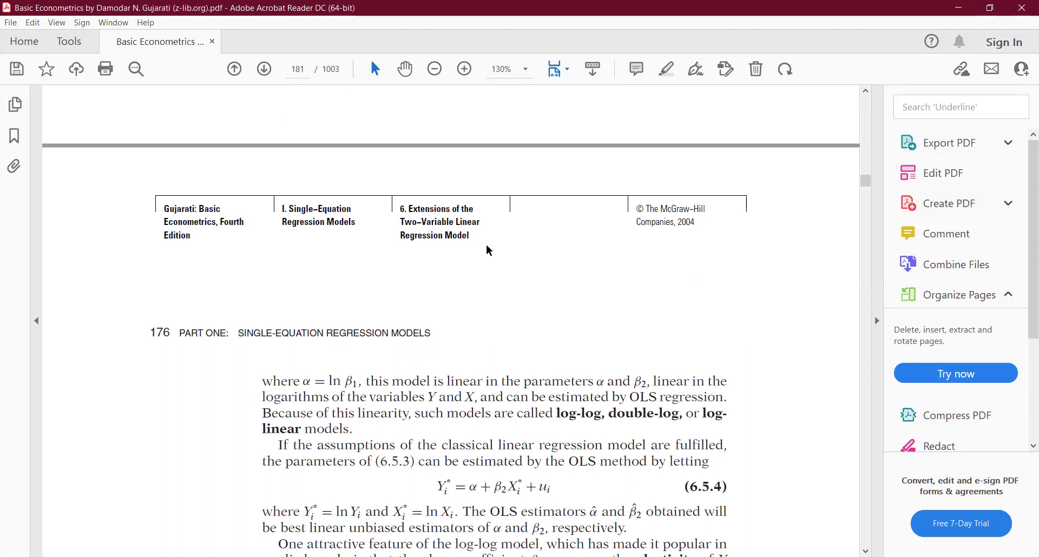
{"action": "scroll", "coordinate": [486, 246], "scroll_direction": "down", "scroll_amount": 4}
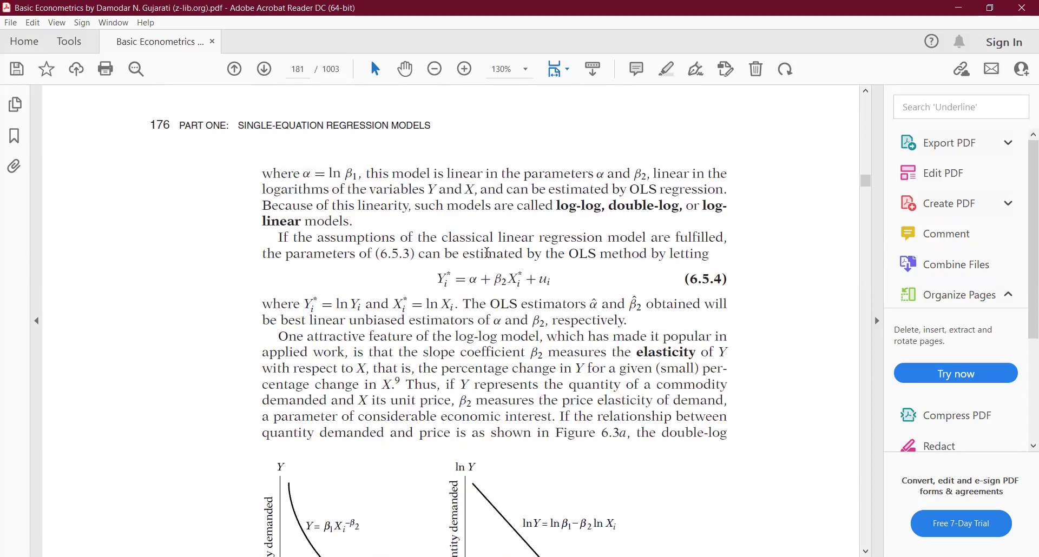